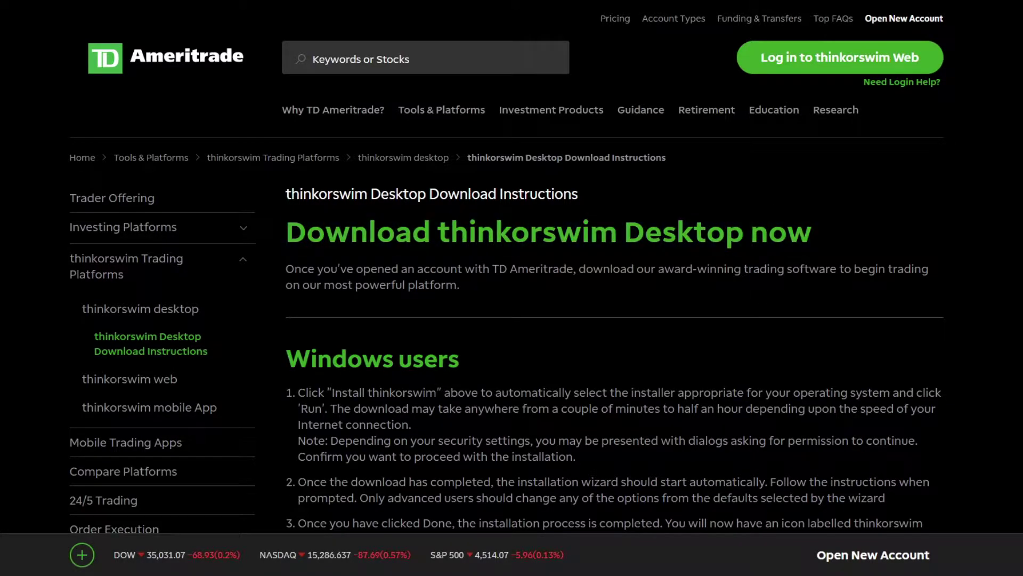
Scroll the download page down to the All other users instructions and page footer.
scroll(274, 238, down, 8)
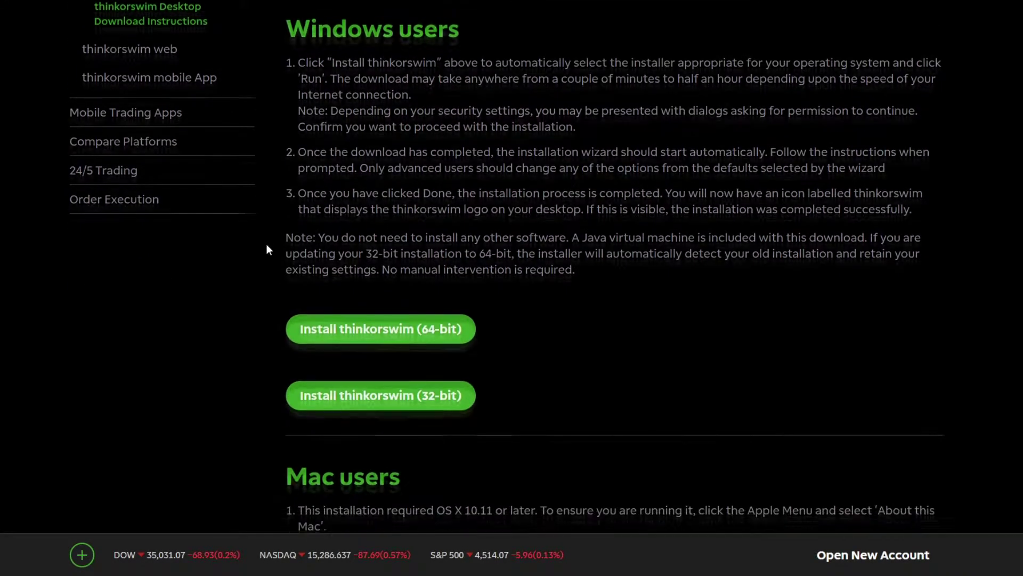
scroll(261, 247, down, 7)
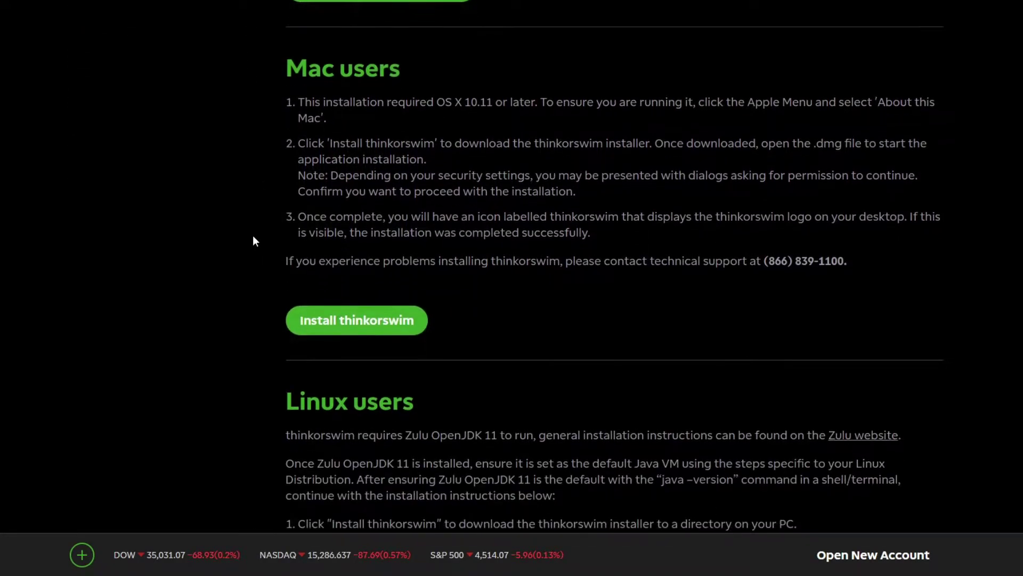
scroll(253, 236, down, 6)
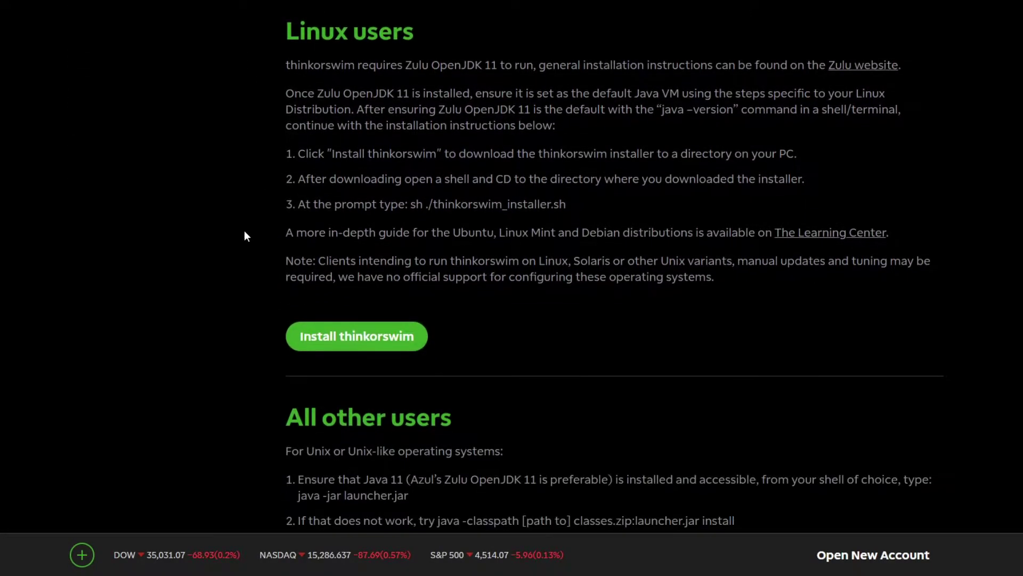
scroll(244, 231, down, 8)
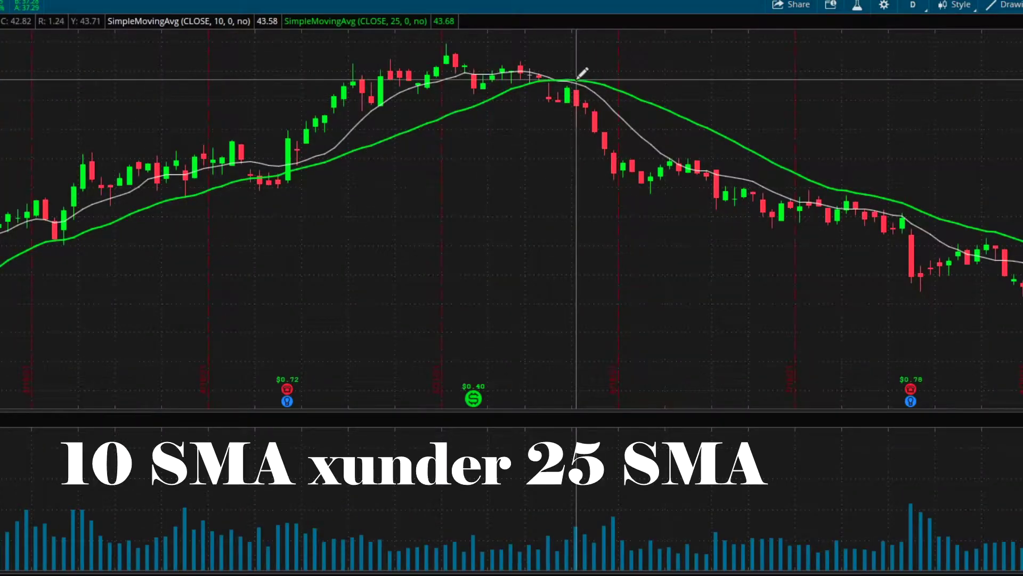
Inspect the green and white SimpleMovingAvg lines on the KHC chart to confirm their 25 and 10 lengths.
right_click(634, 98)
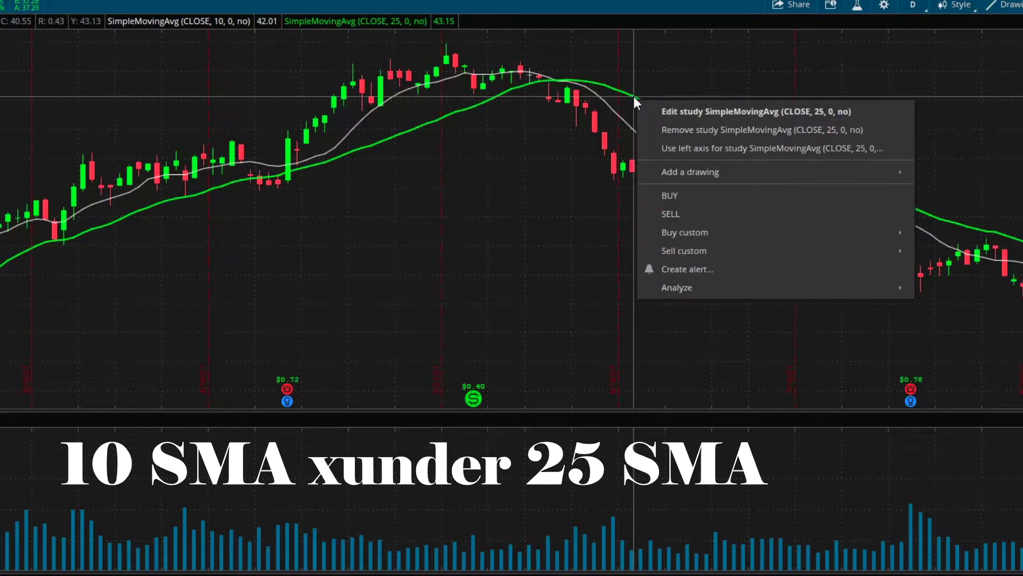
right_click(606, 99)
right_click(606, 101)
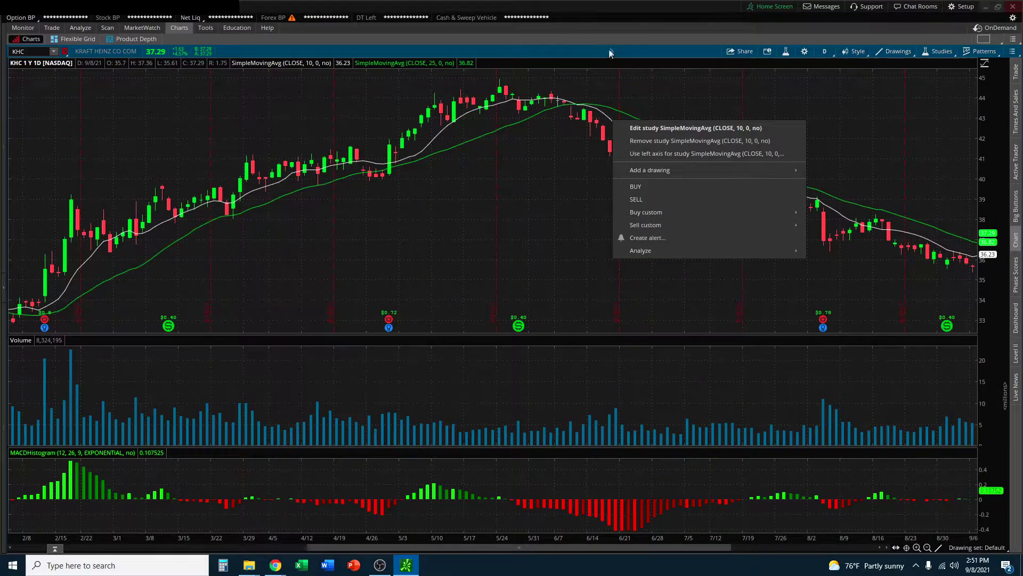
key(Escape)
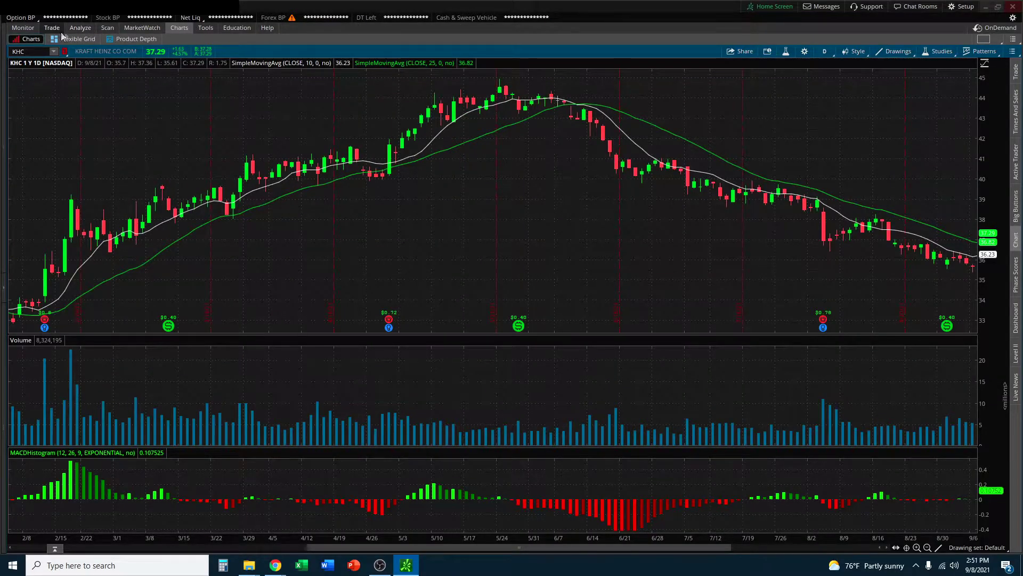
Add a Study filter to the Stock Hacker scan, which defaults to ADXCrossover.
click(101, 27)
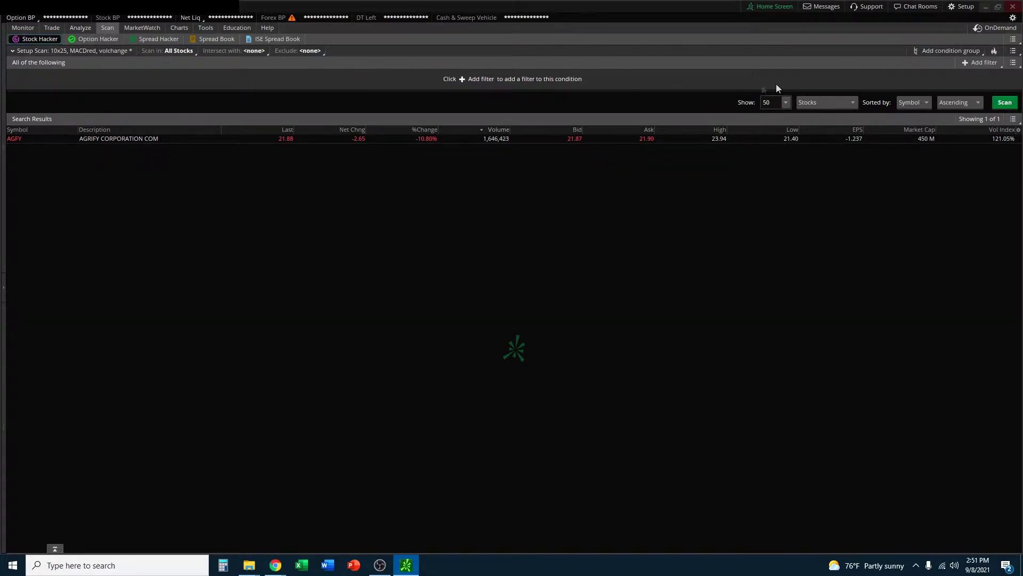
click(989, 62)
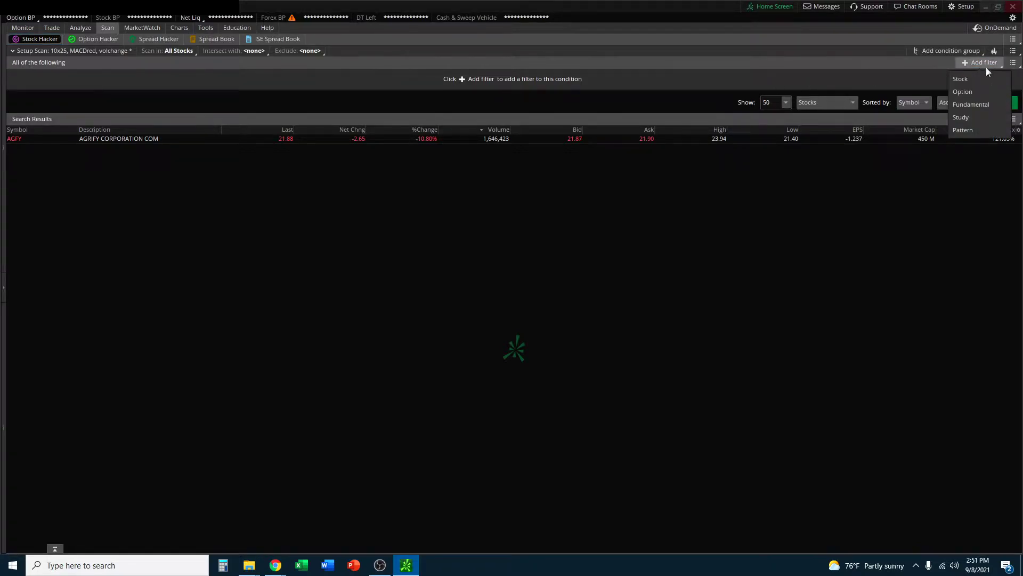
click(973, 116)
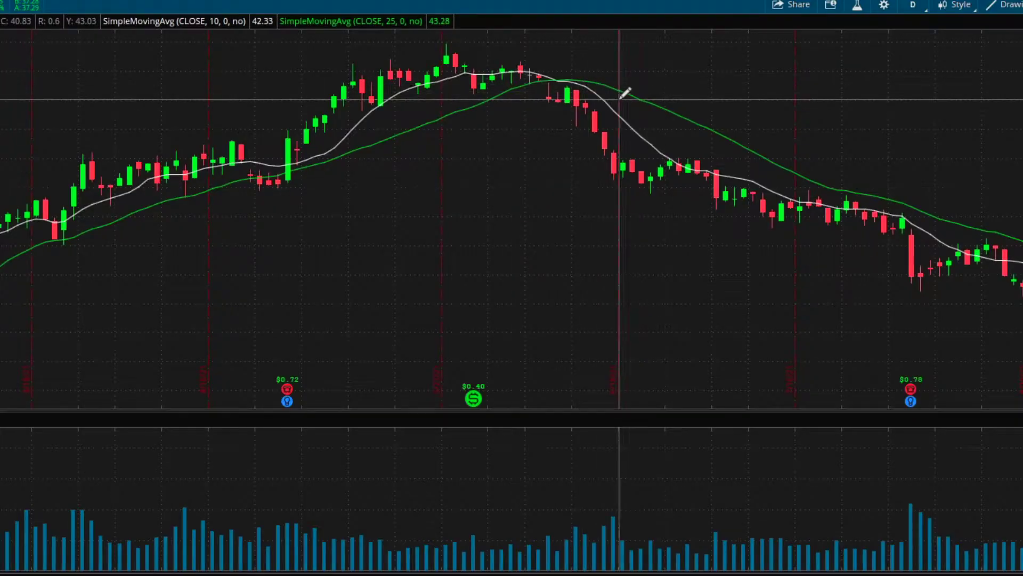
Recheck which SimpleMovingAvg studies the green and white chart lines represent.
right_click(634, 97)
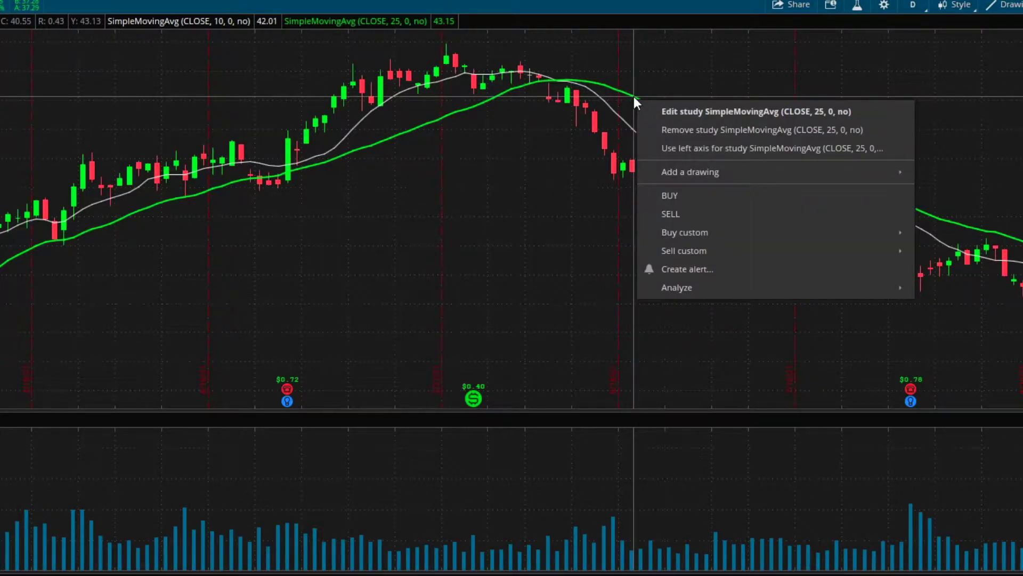
right_click(604, 105)
right_click(605, 100)
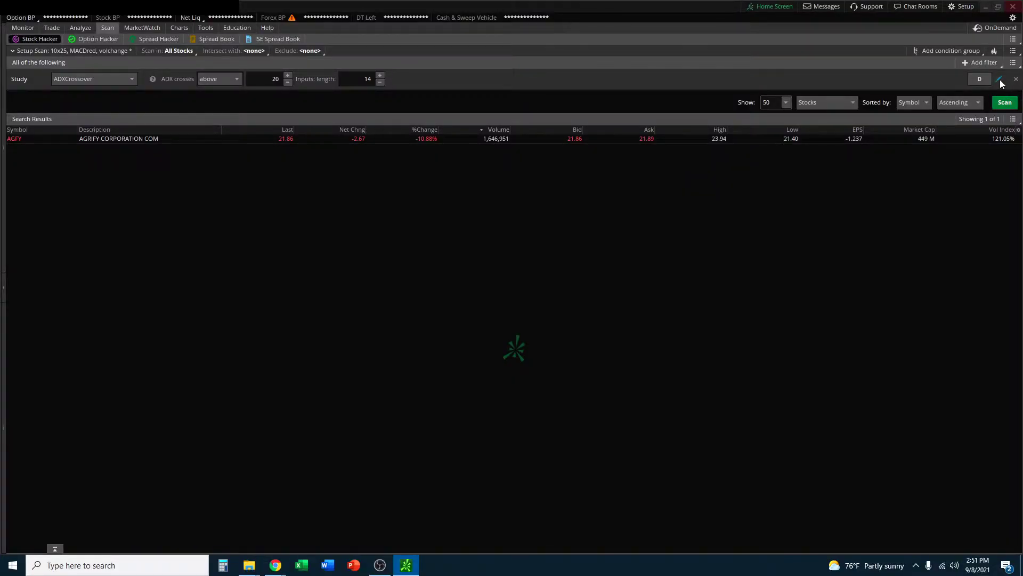
Open the study filter's condition editor and delete the default ADXCrossover condition.
click(1000, 79)
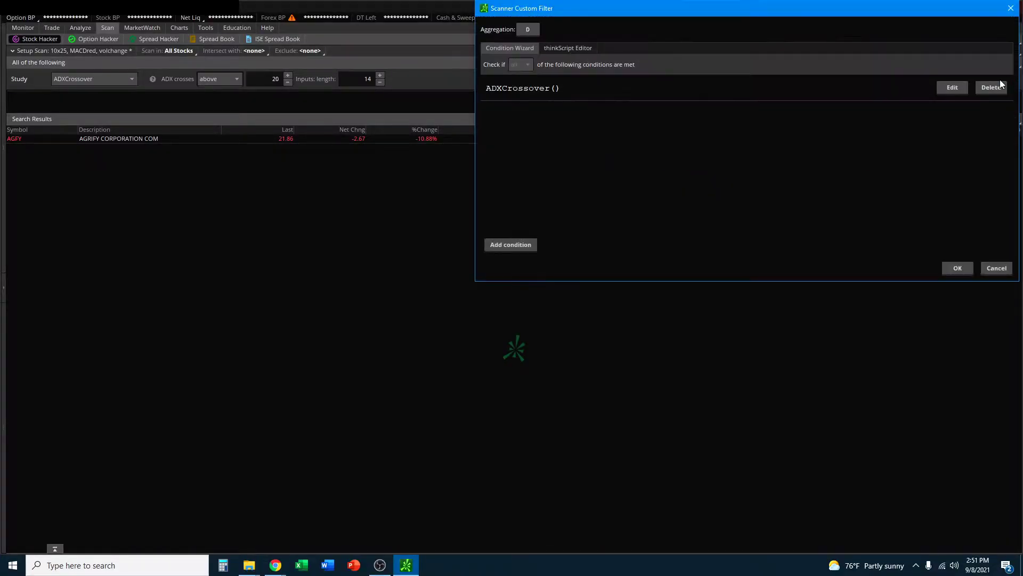
mouse_move(838, 12)
mouse_down()
mouse_move(739, 66)
mouse_move(584, 101)
mouse_up()
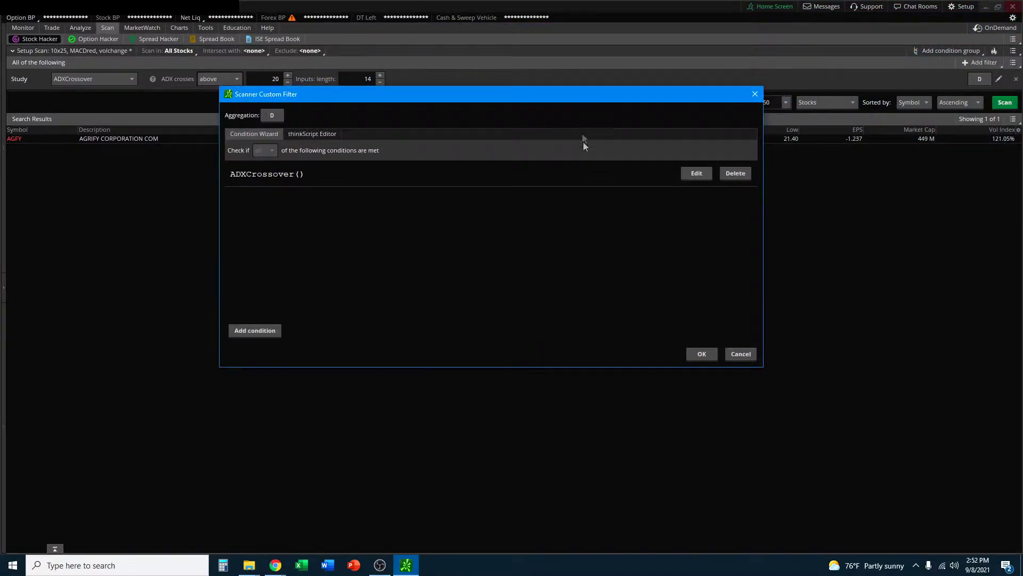
click(743, 174)
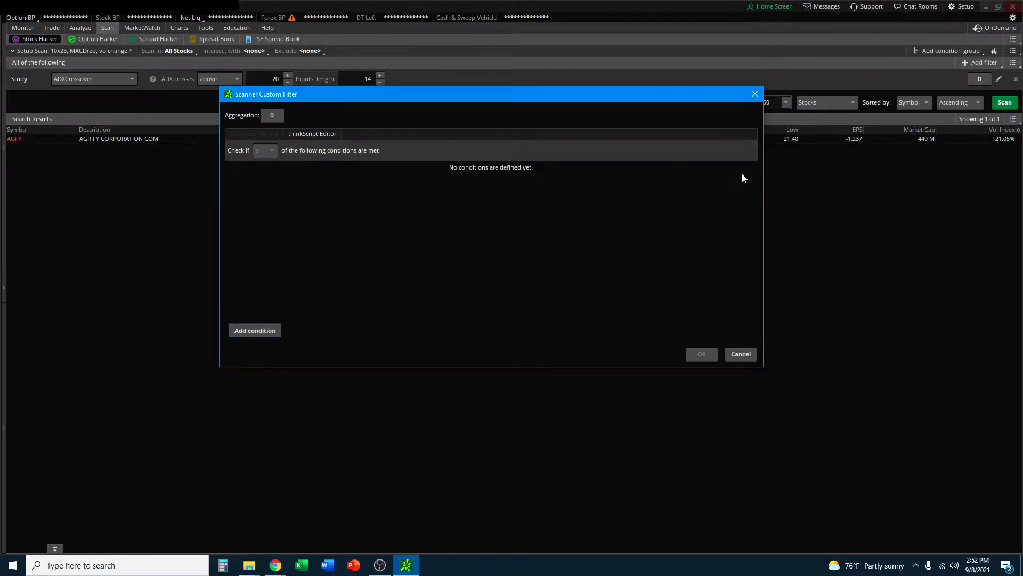
Start a new study condition using SimpleMovingAvg on CLOSE with length 10.
click(271, 330)
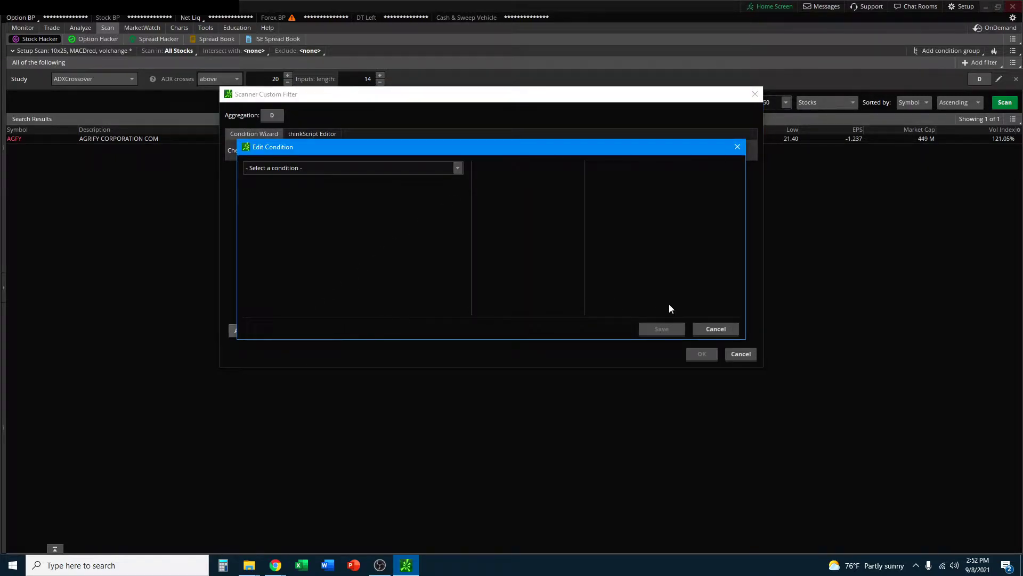
drag(748, 341, 831, 436)
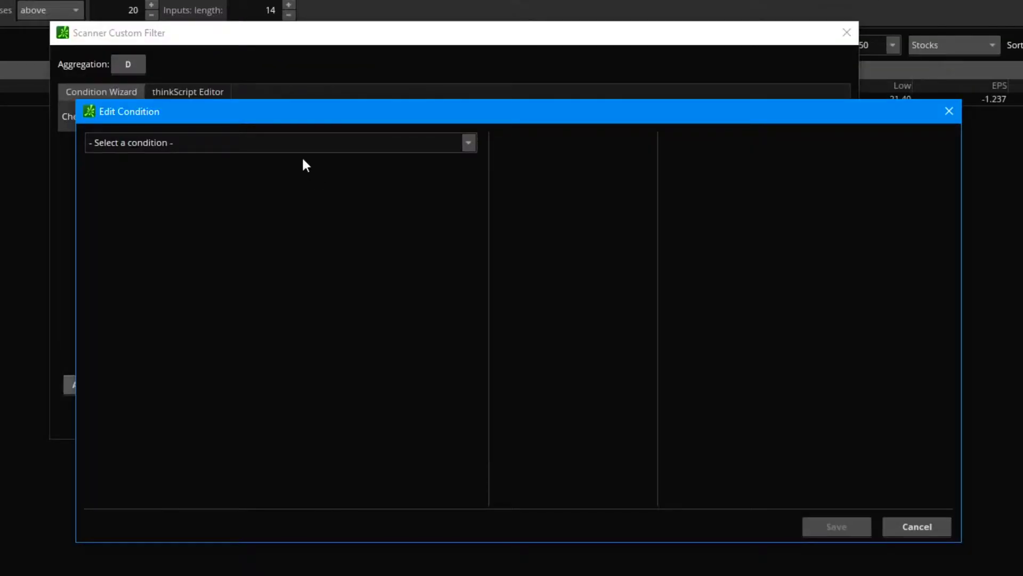
click(287, 143)
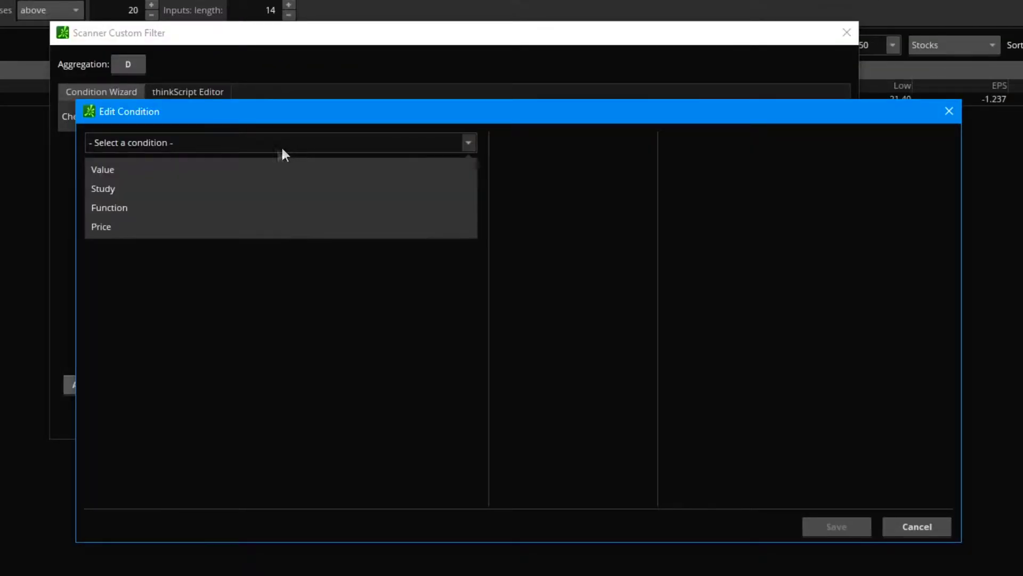
click(117, 190)
text(simple)
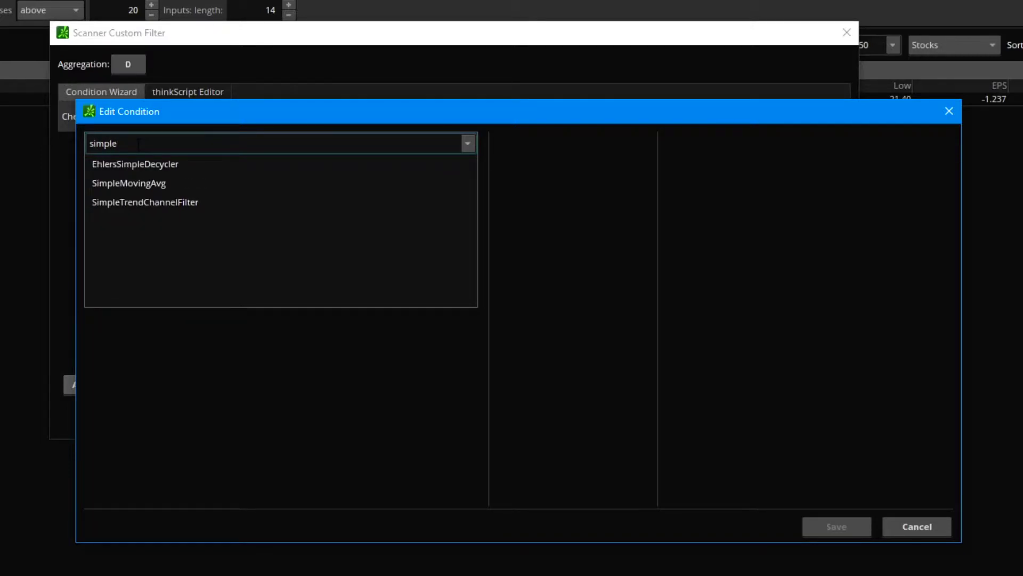
click(127, 182)
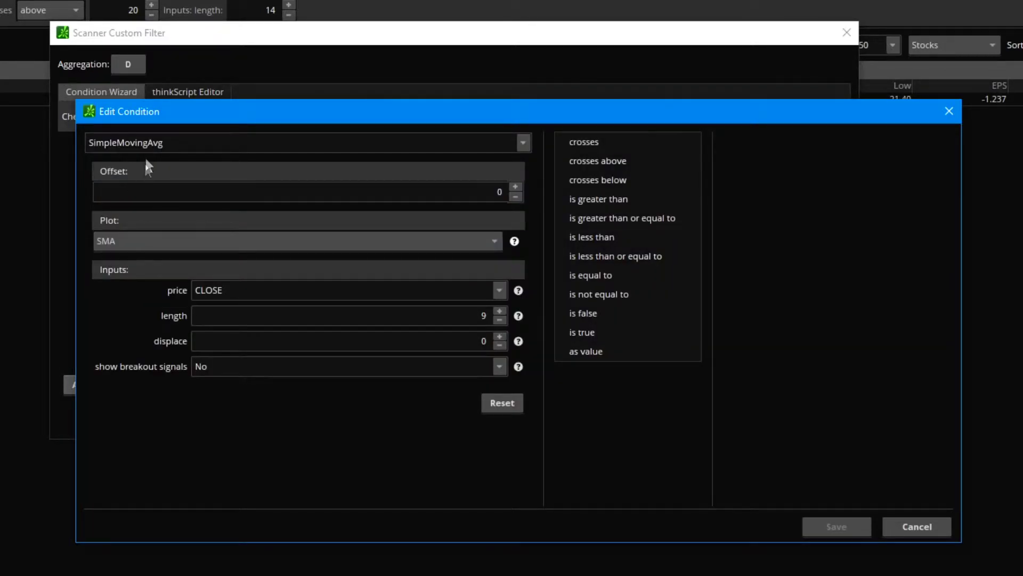
double_click(464, 315)
text(10)
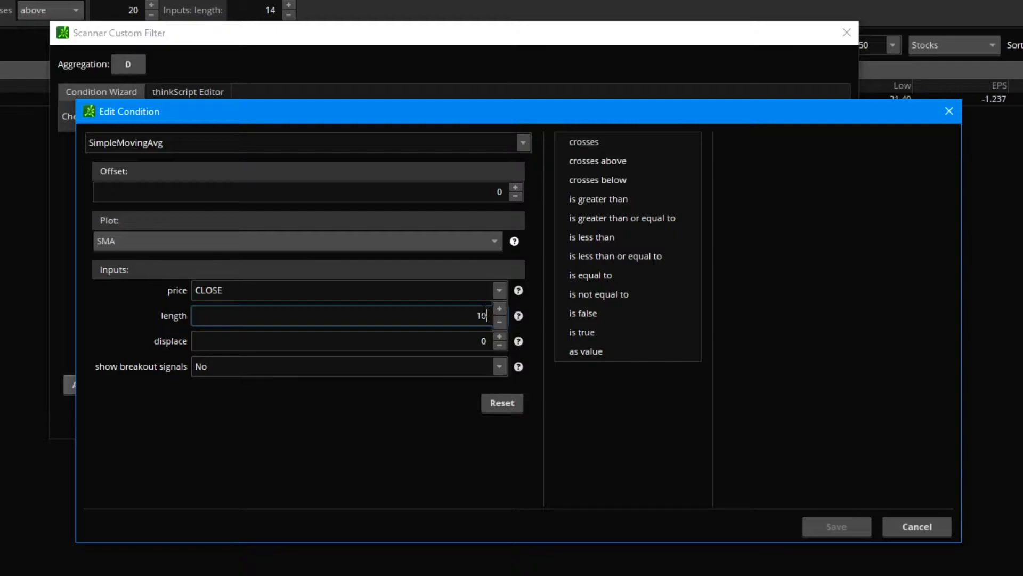
Make the condition cross below a second SimpleMovingAvg of length 25 and save it.
click(616, 179)
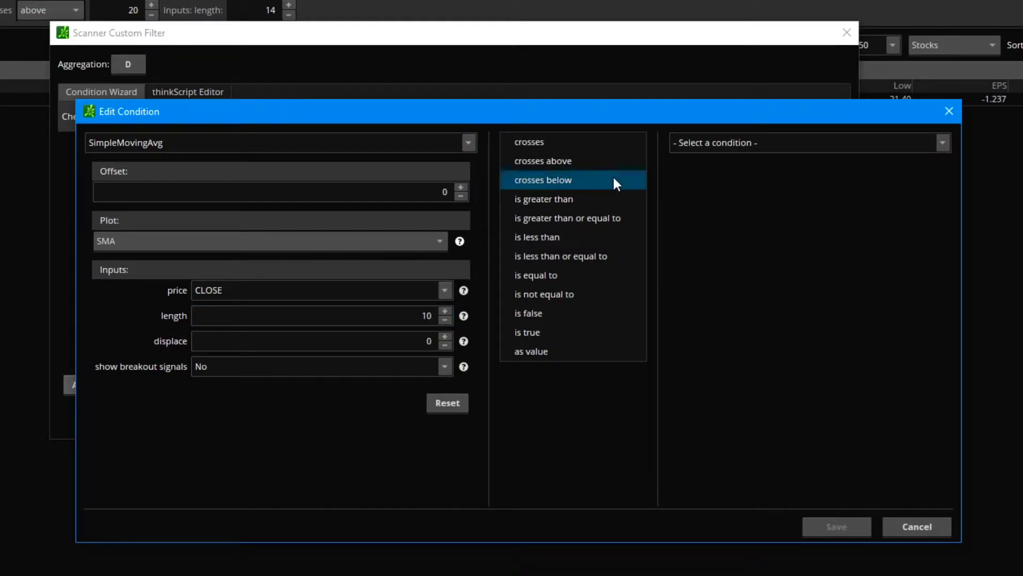
click(806, 146)
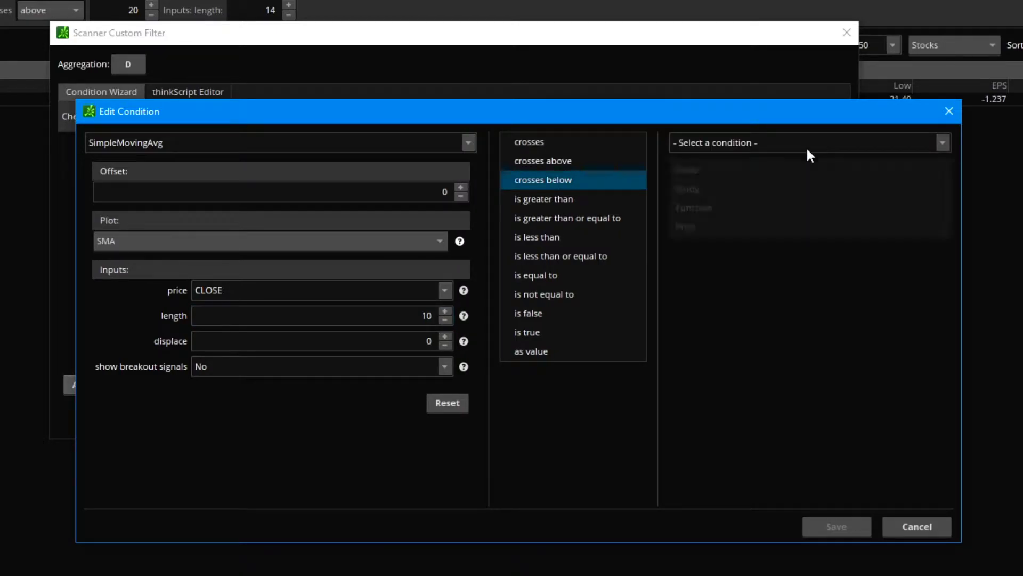
click(723, 186)
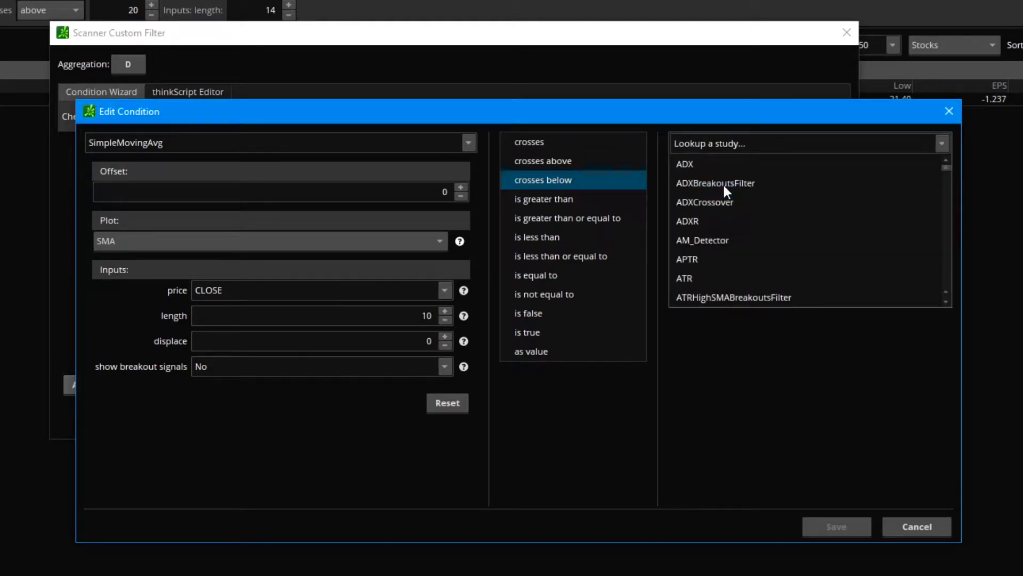
click(720, 144)
text(simple)
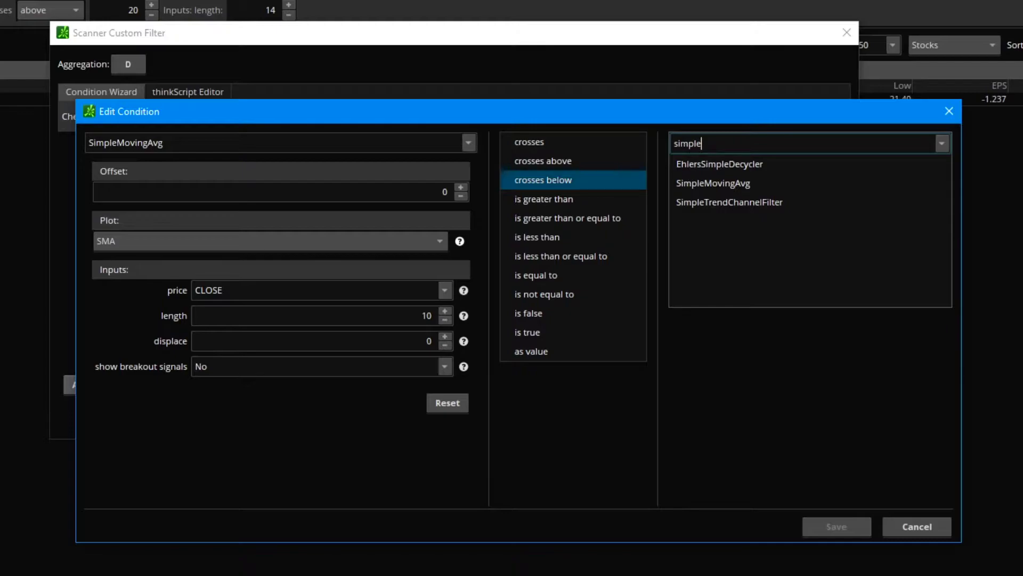
click(708, 183)
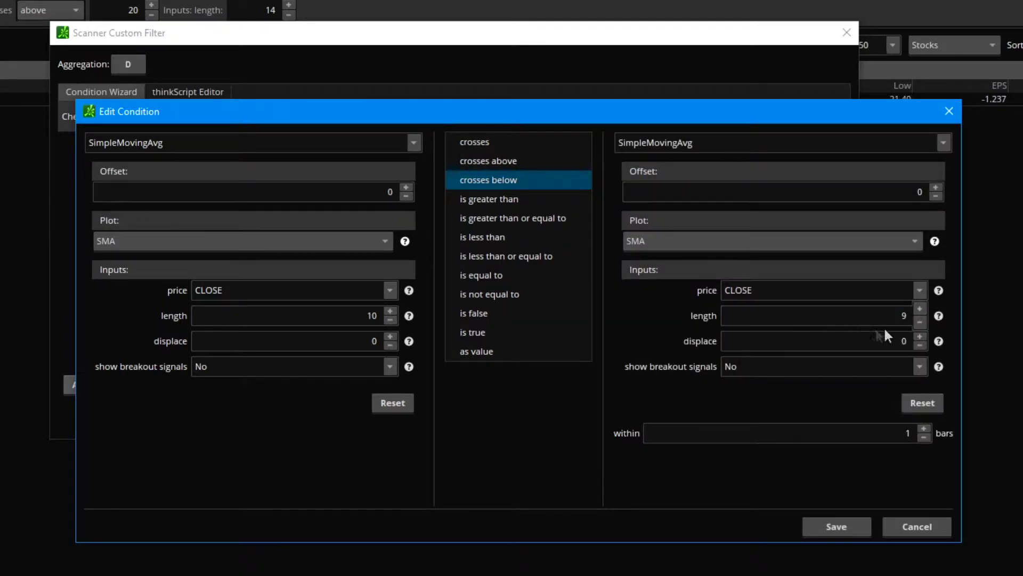
double_click(906, 316)
text(25)
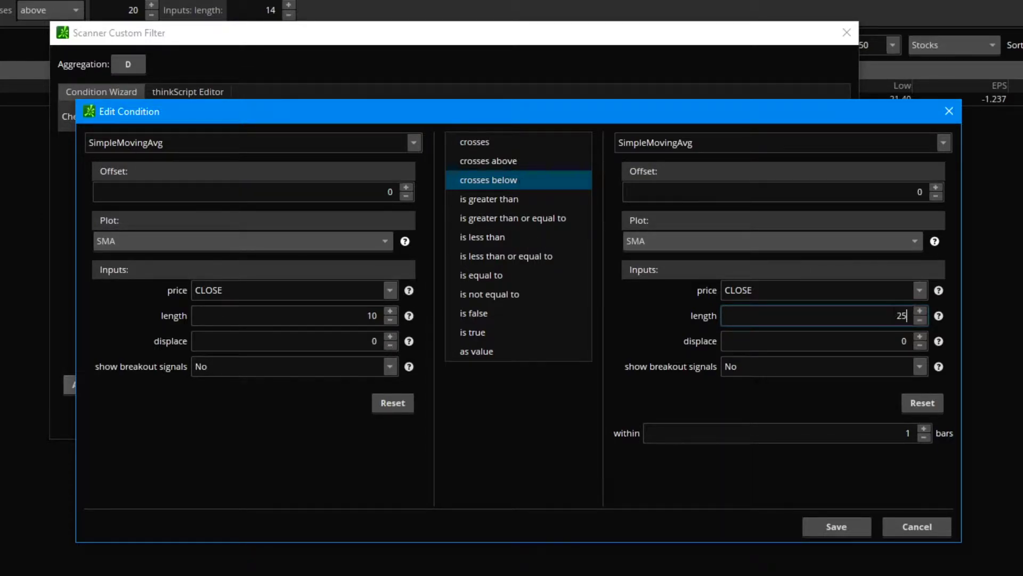
click(824, 526)
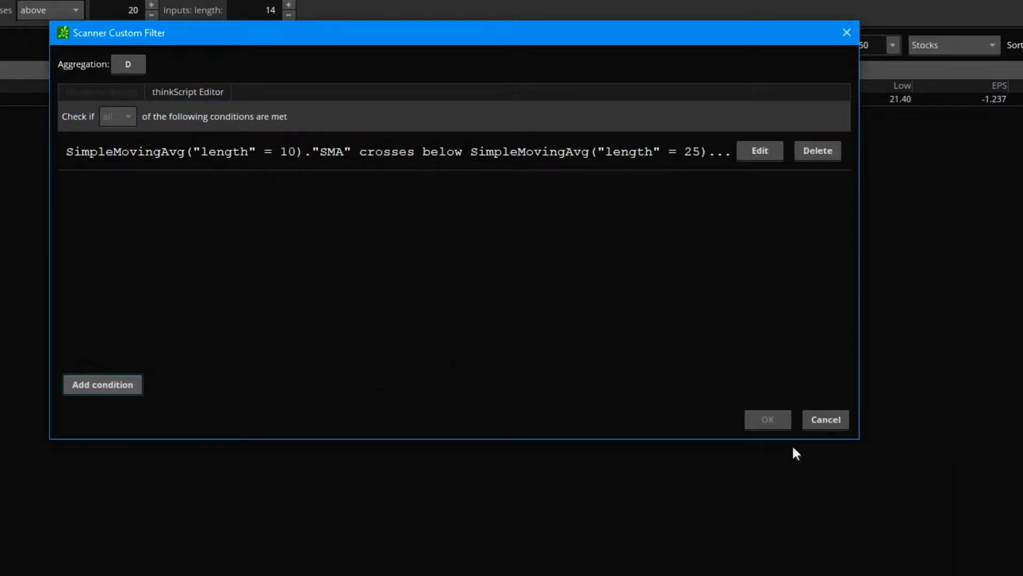
Apply the SMA cross-below filter to the scan and switch back to the KHC chart.
click(768, 418)
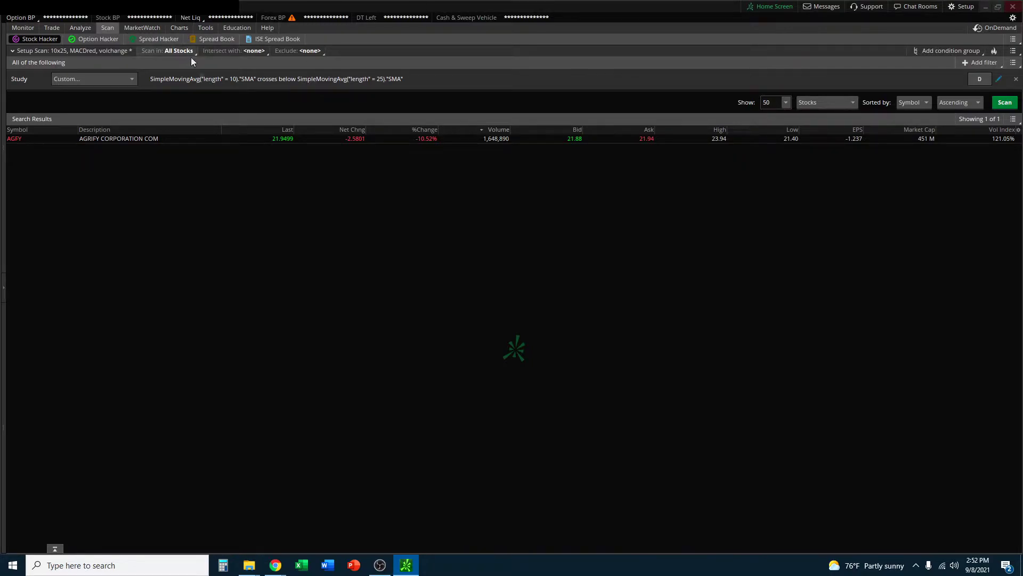
click(183, 28)
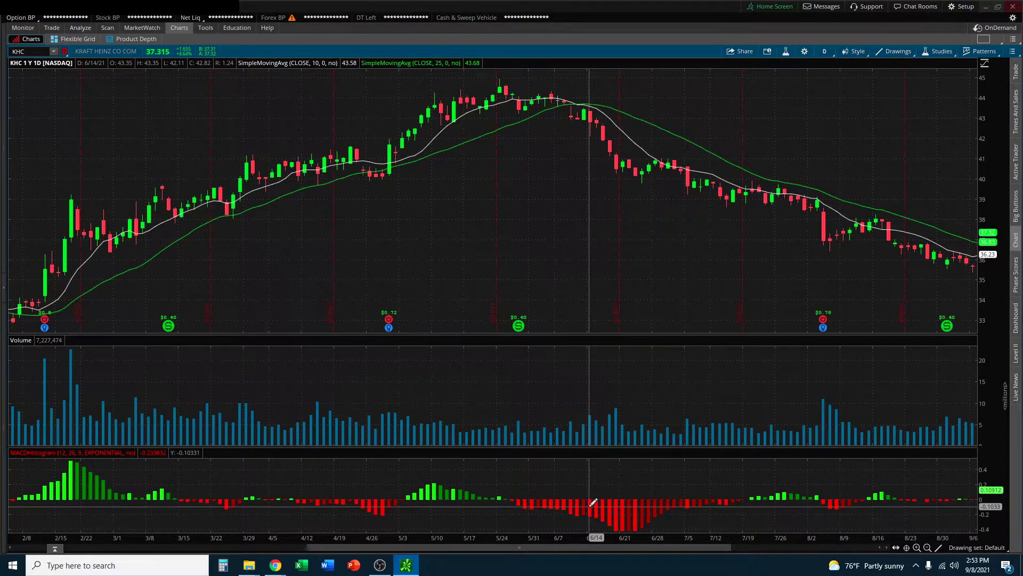
Return to Stock Hacker and add a second Study filter to the scan.
click(108, 30)
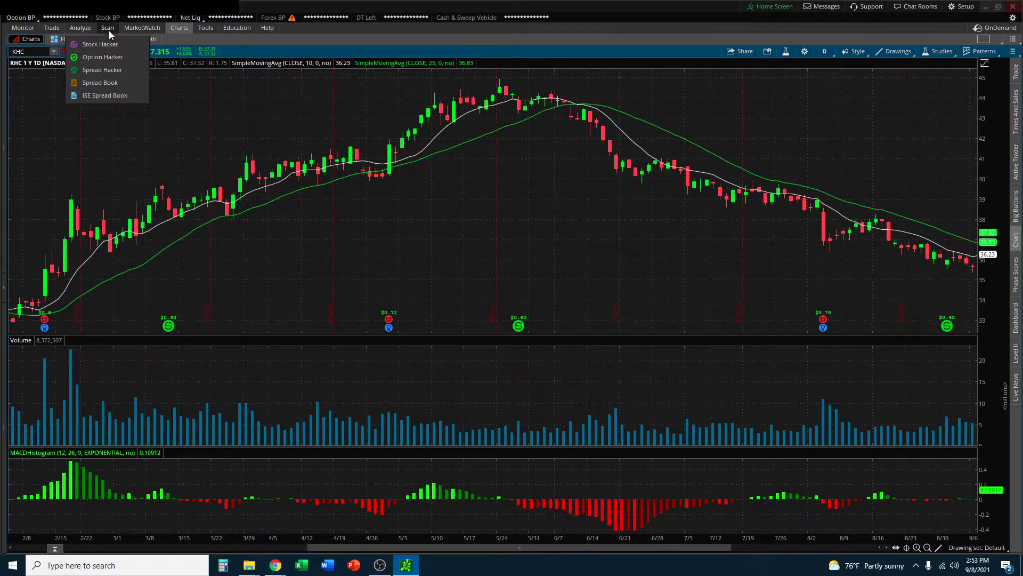
click(109, 31)
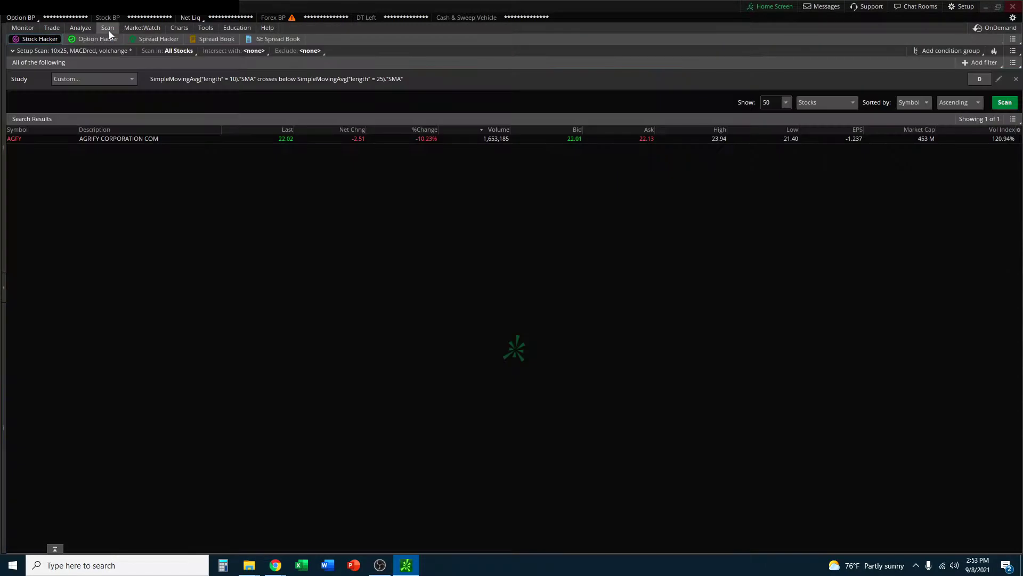
click(976, 63)
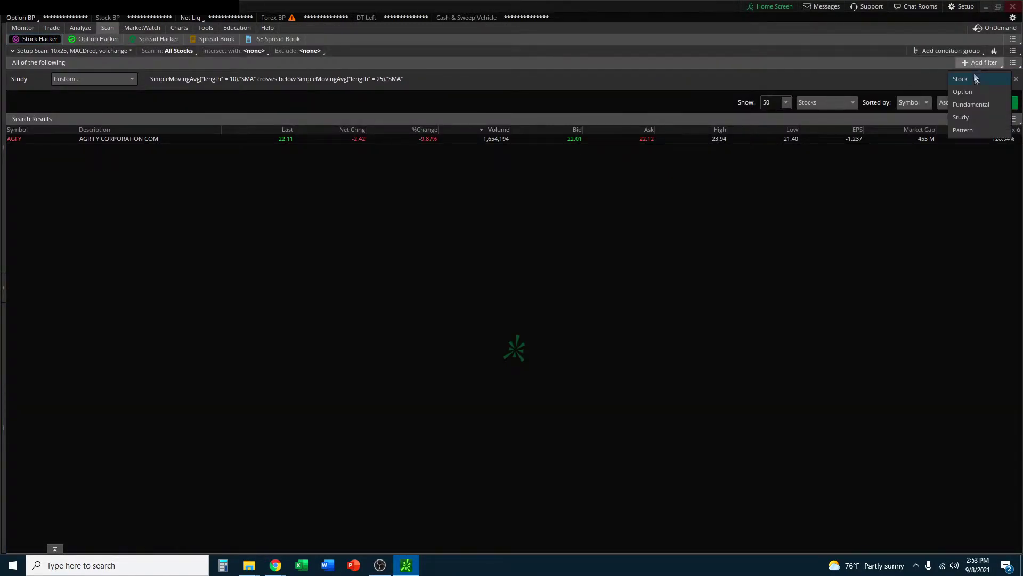
click(962, 117)
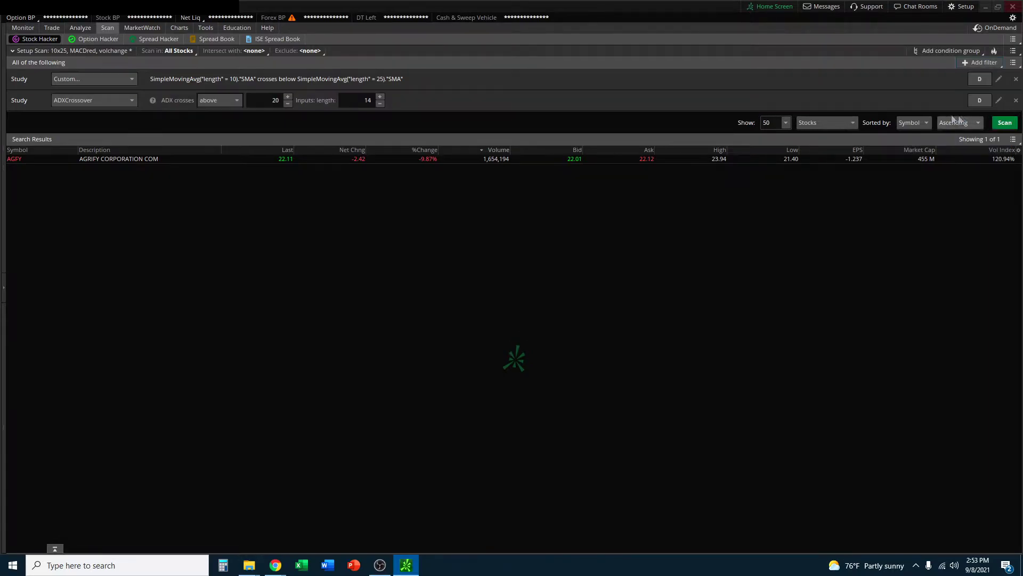
Open the new filter's editor, enlarge it, and delete the default ADXCrossover condition.
click(1000, 102)
drag(755, 10, 517, 97)
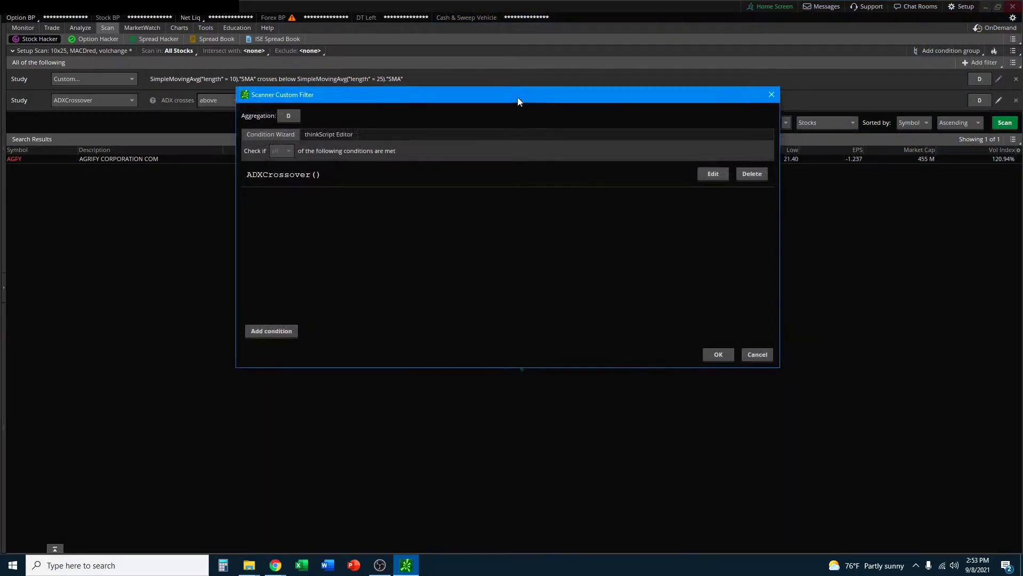
drag(779, 367, 856, 429)
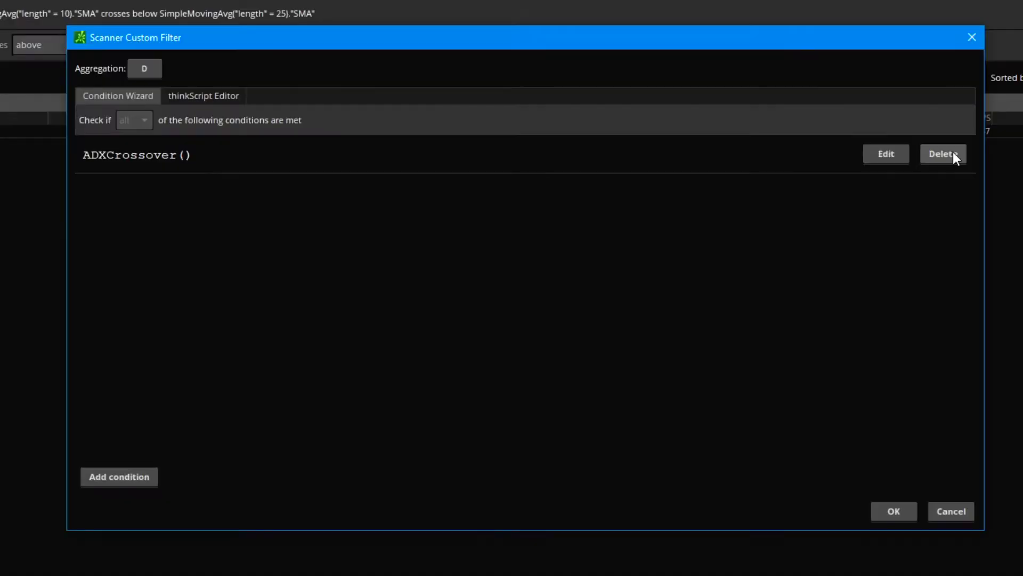
click(949, 159)
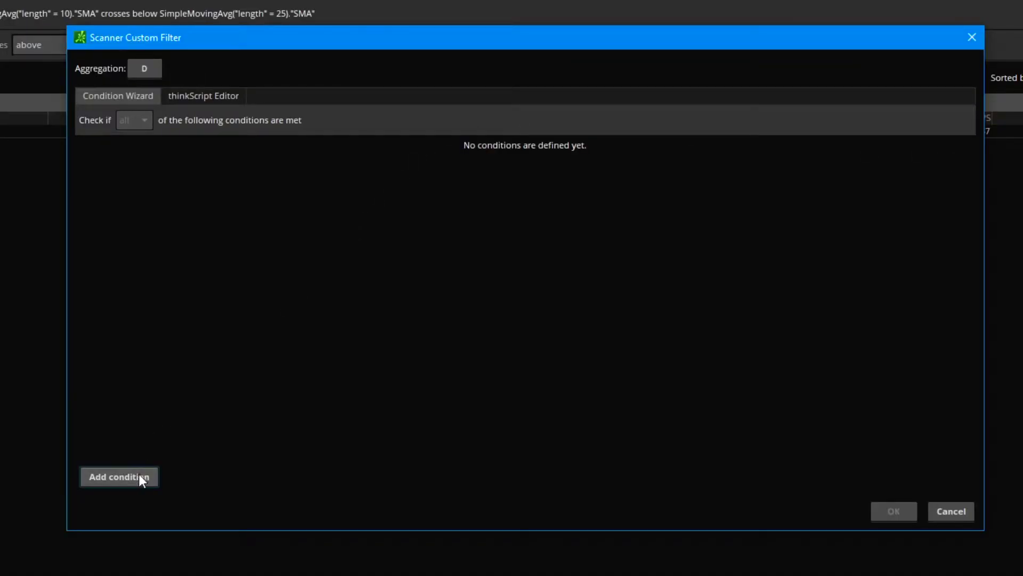
Start a new condition based on the MACDHistogram study.
click(138, 475)
click(310, 201)
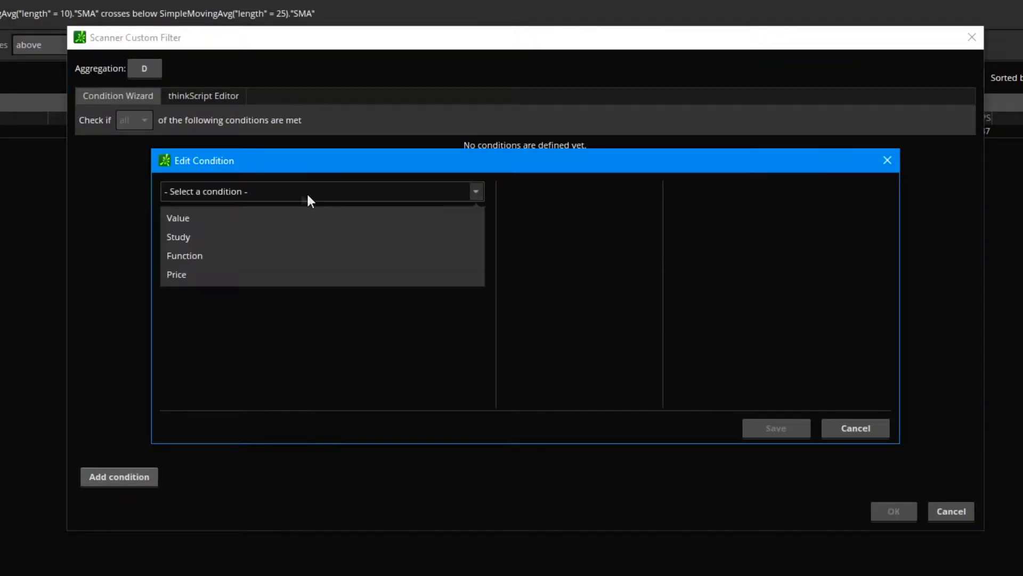
click(190, 235)
text(macd)
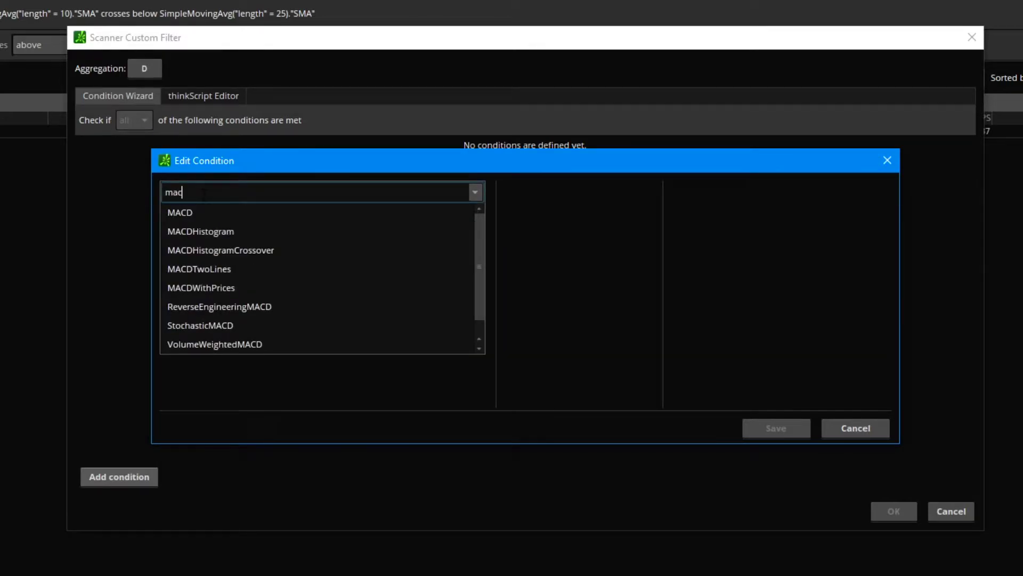
click(212, 232)
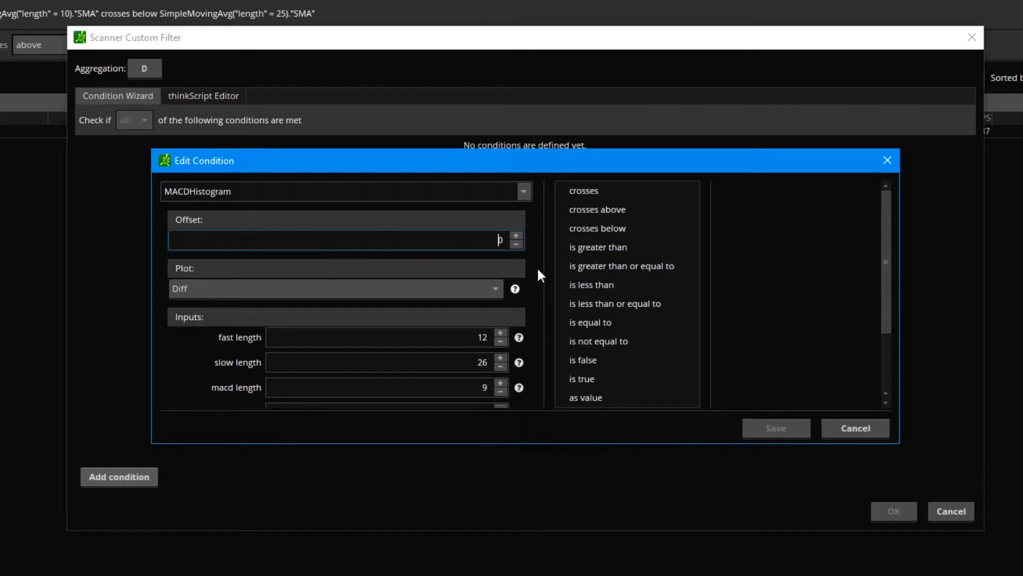
scroll(468, 308, down, 3)
scroll(484, 375, up, 3)
scroll(543, 363, down, 1)
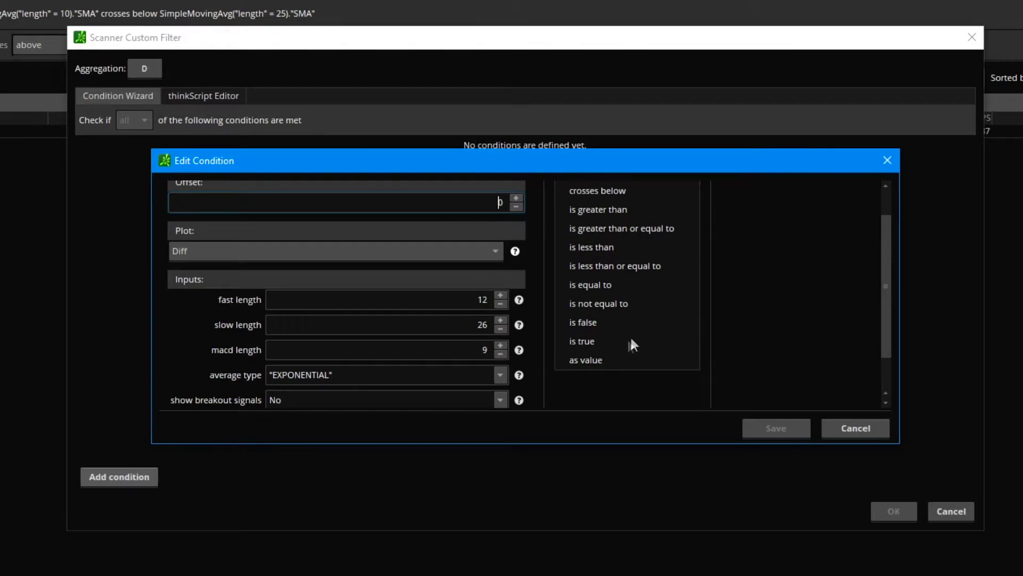
scroll(728, 334, up, 1)
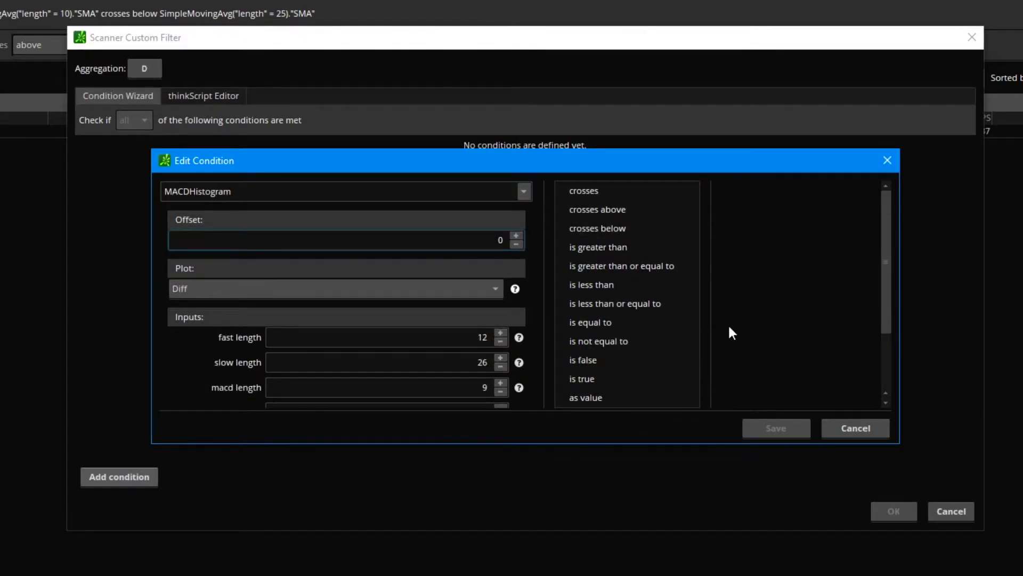
Require MACDHistogram Diff less than the value -0.2, save the condition and apply the filter.
click(611, 288)
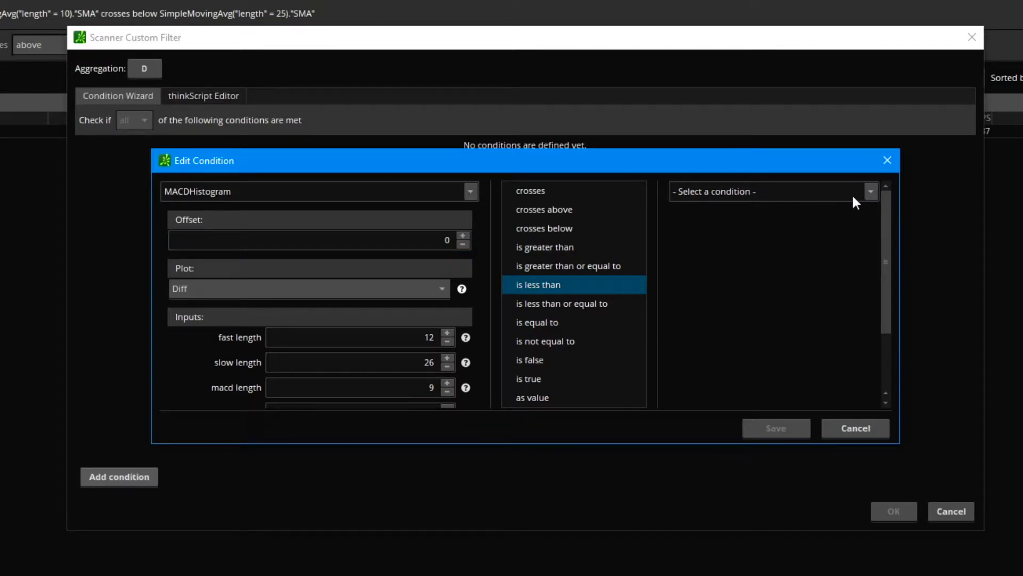
click(870, 191)
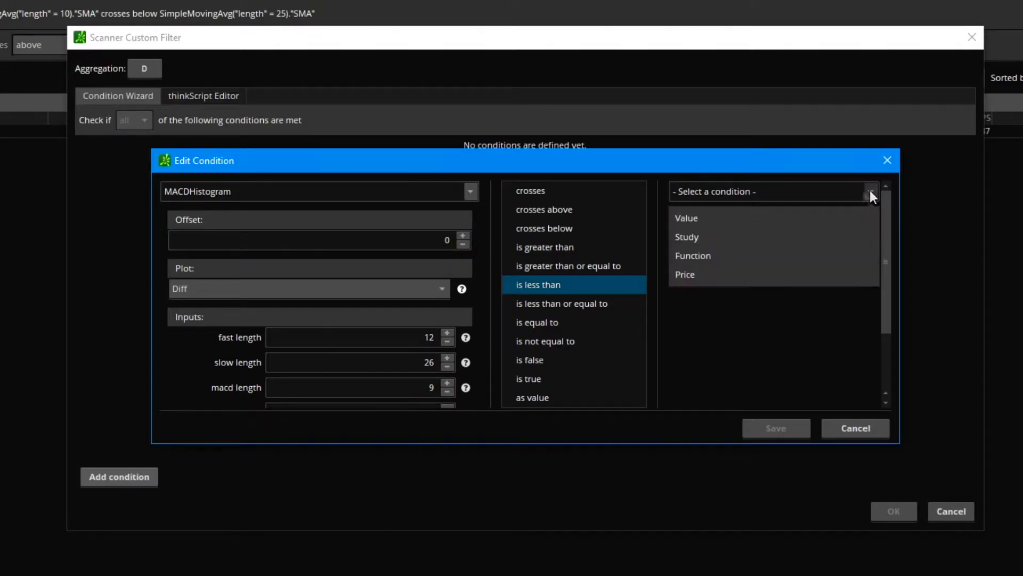
click(753, 218)
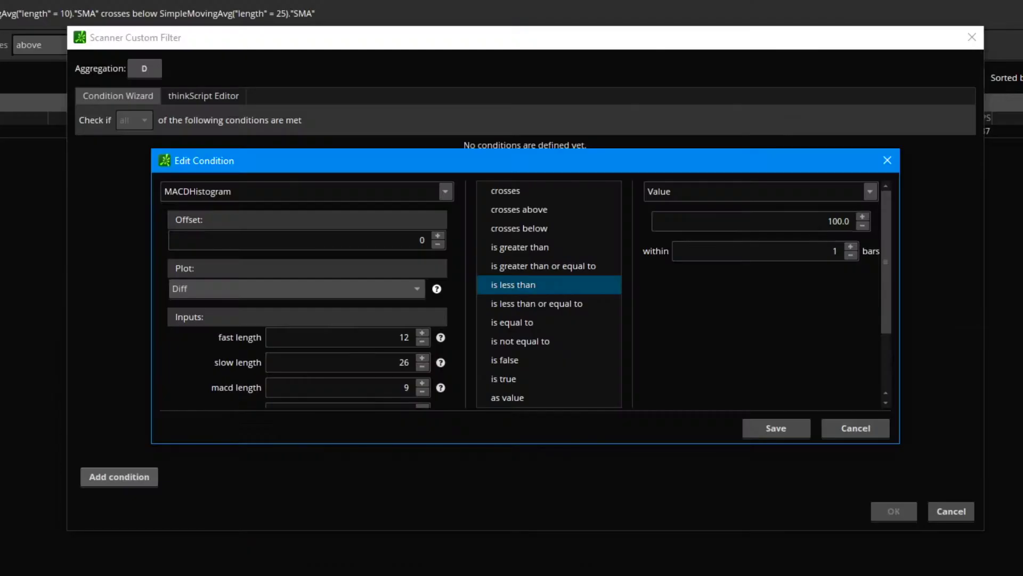
double_click(835, 220)
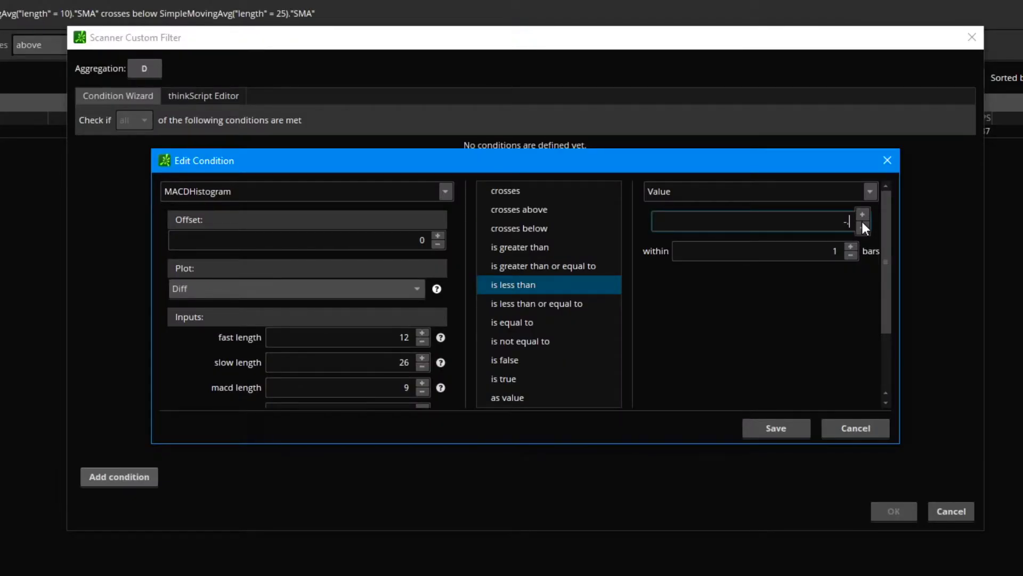
key(Tab)
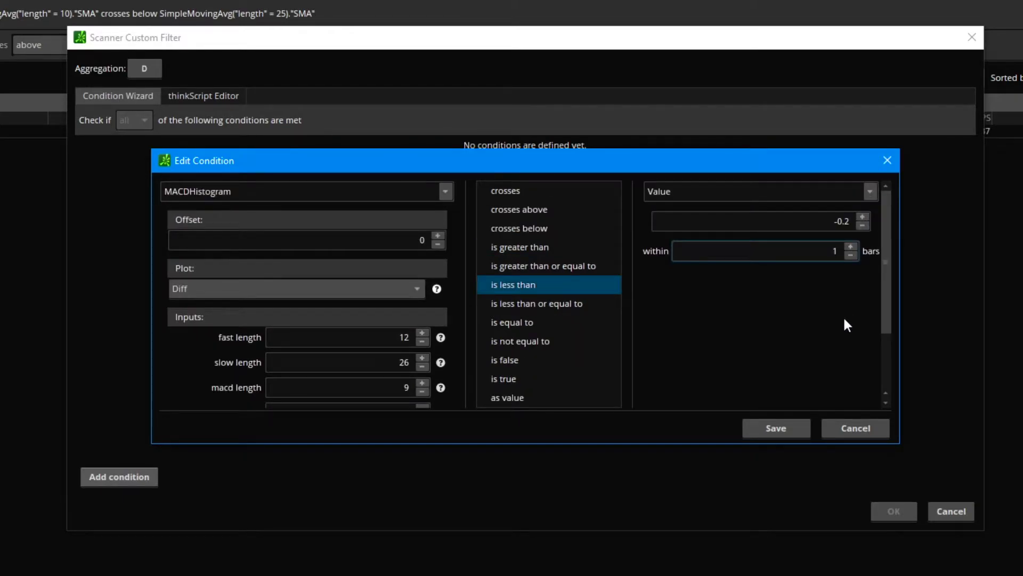
click(773, 432)
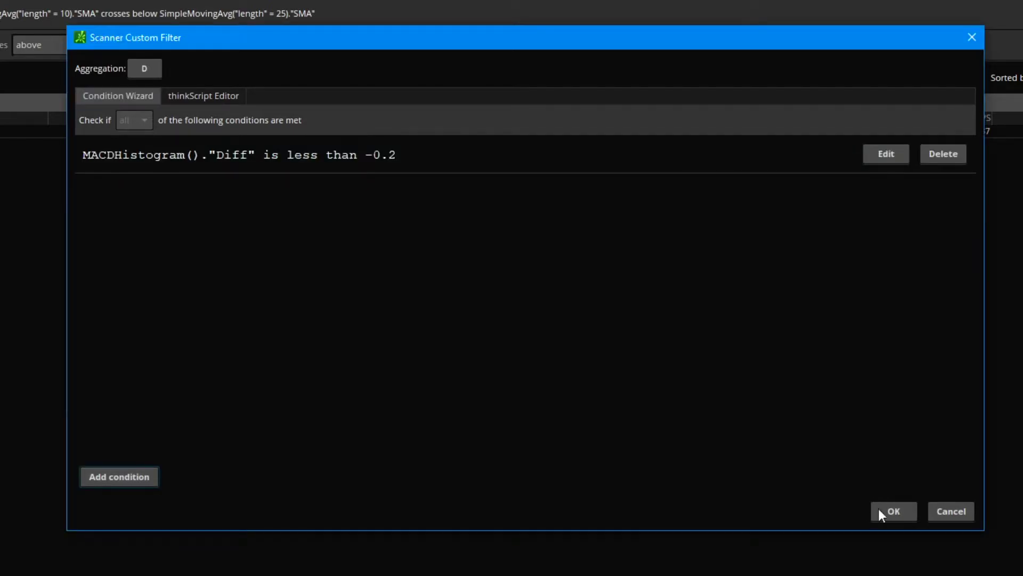
click(893, 512)
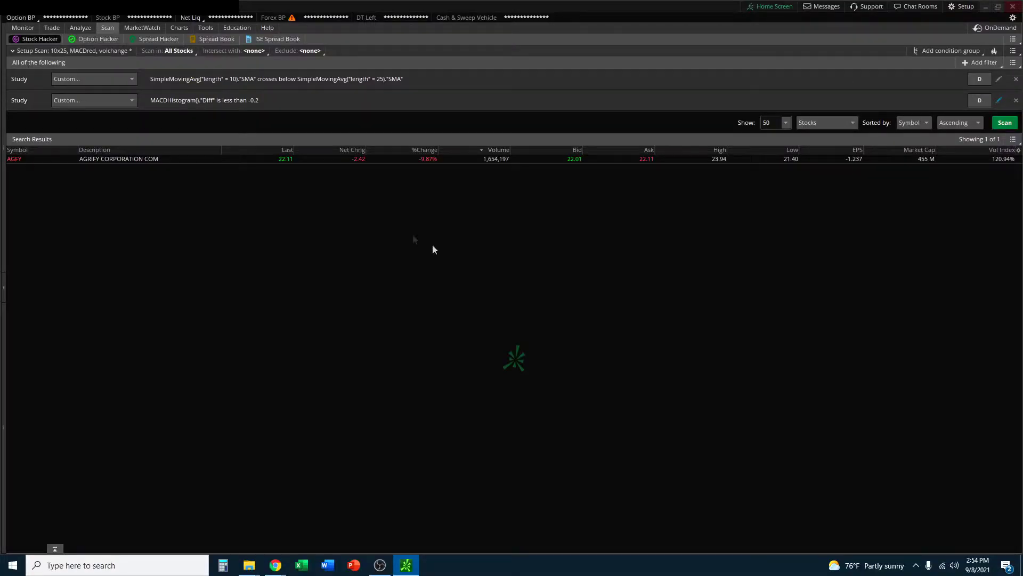
click(179, 28)
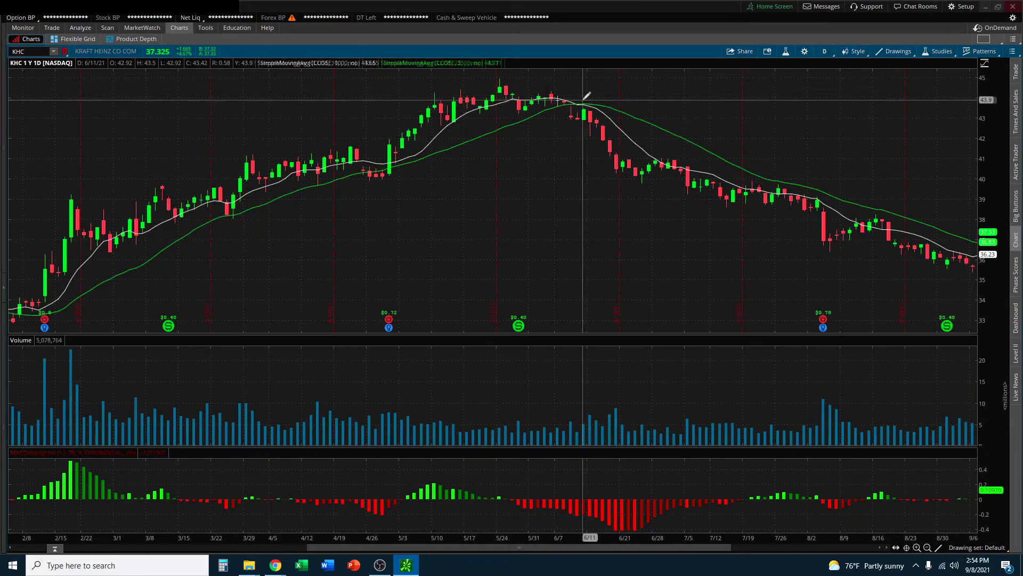
right_click(607, 118)
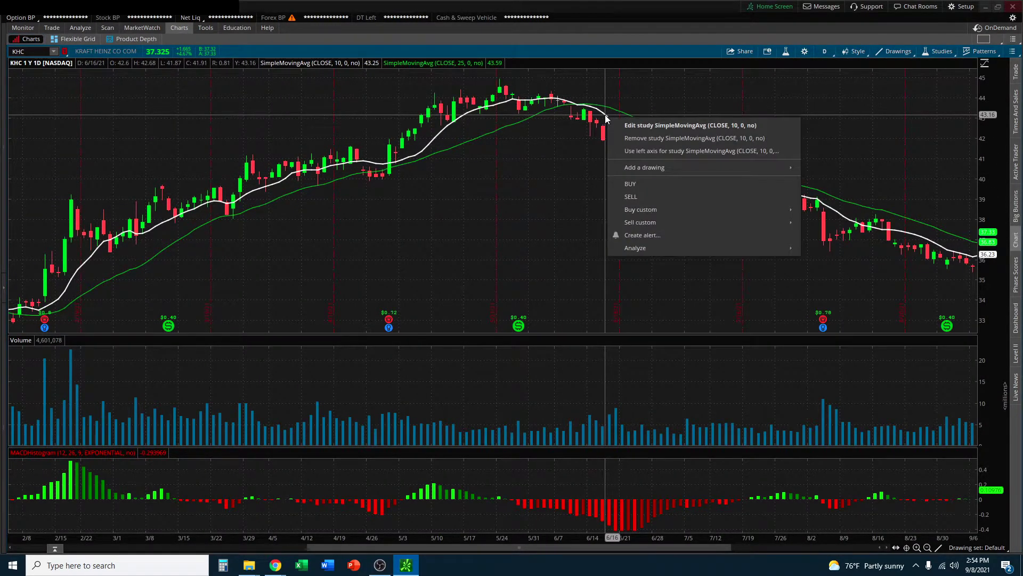
right_click(615, 111)
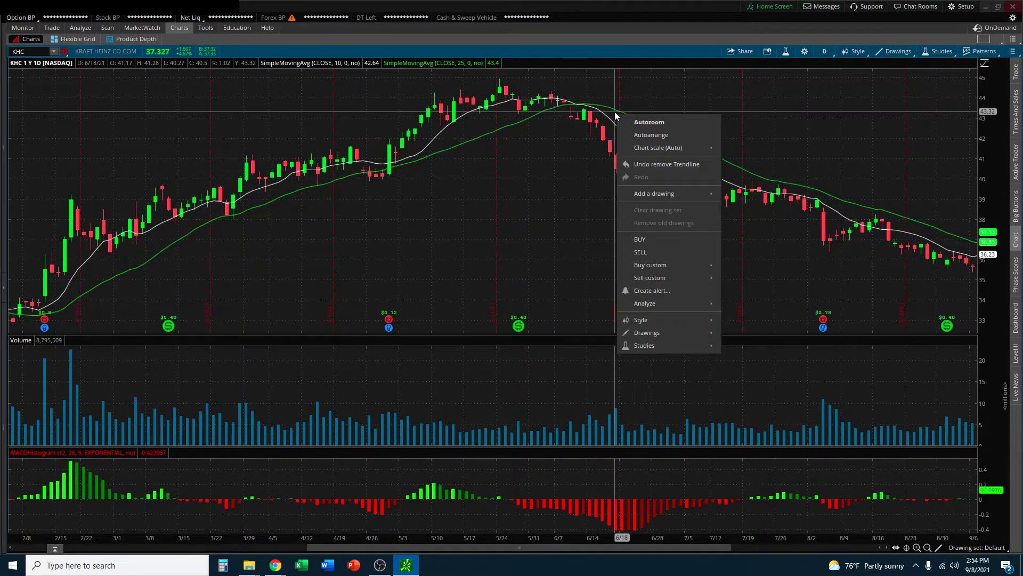
right_click(615, 111)
key(Escape)
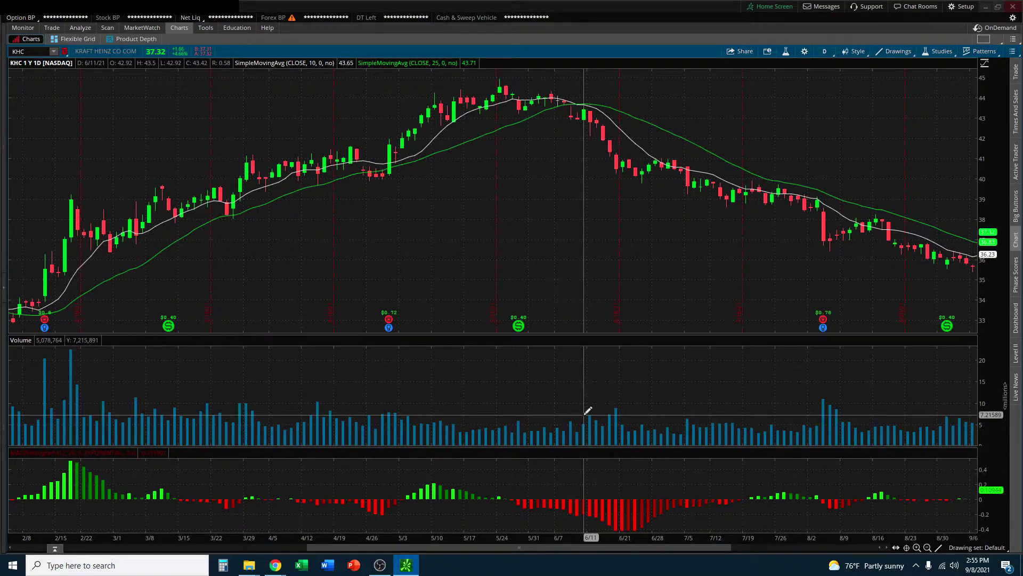
Return to Stock Hacker and add a third Study filter to the scan.
click(103, 28)
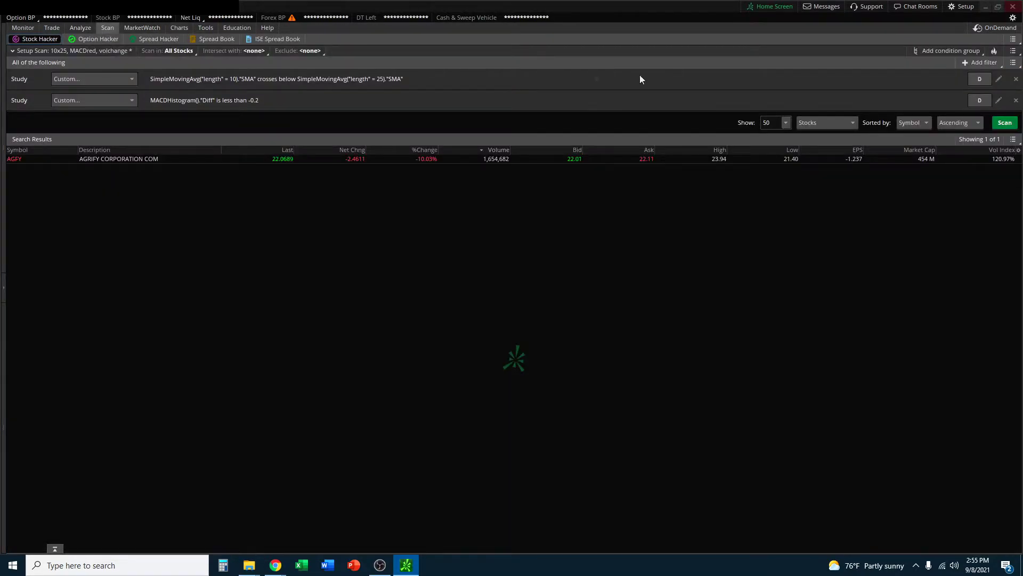
click(981, 63)
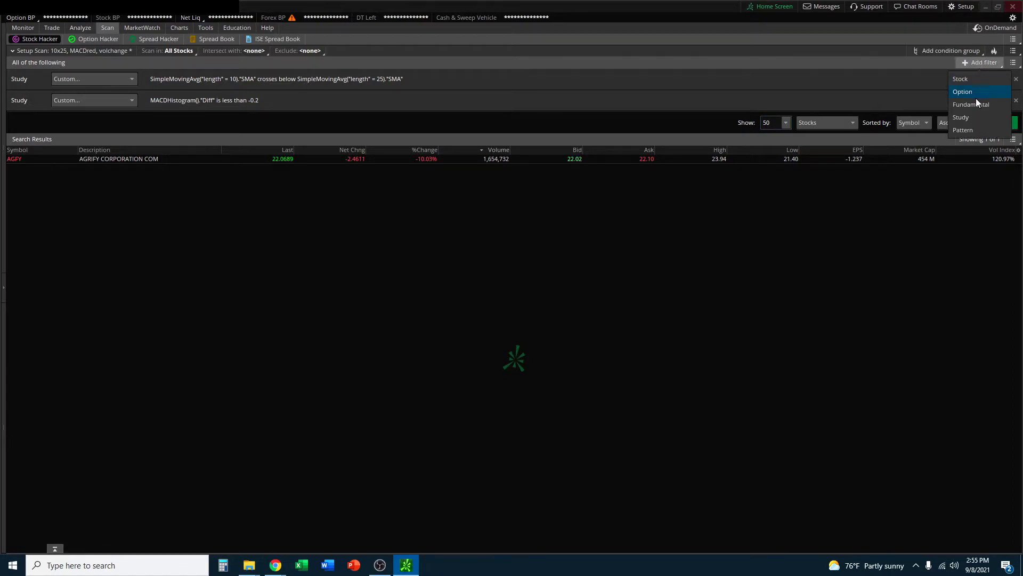
click(977, 117)
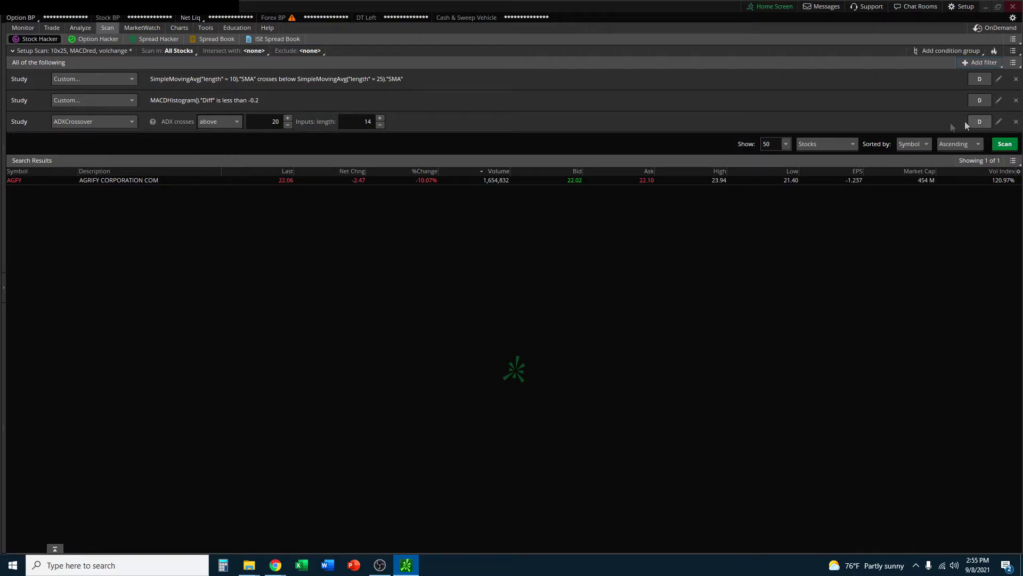
Set the filter to Volume_Change, 55% greater than 1 bar ago, then view the KHC chart.
click(104, 123)
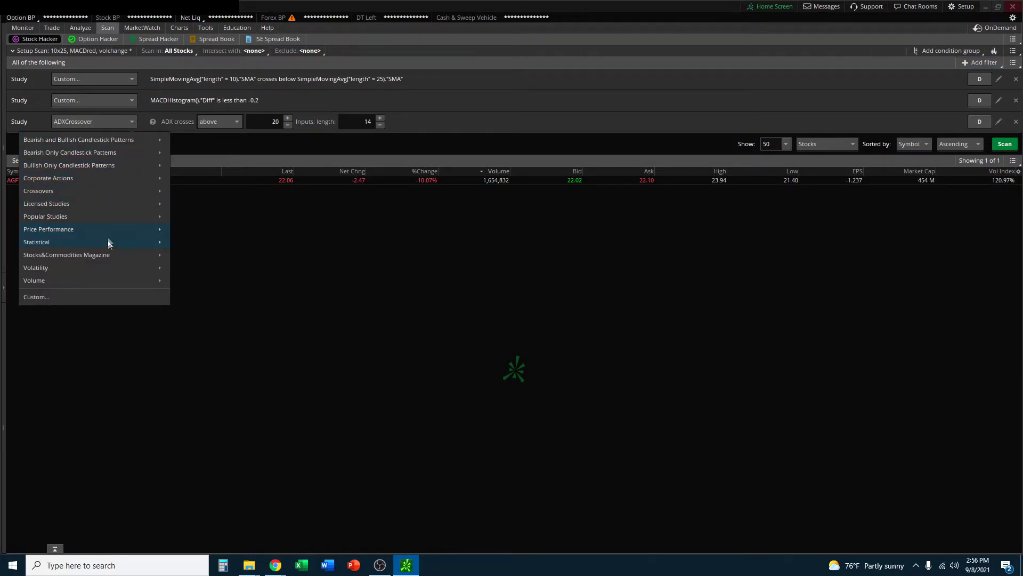
mouse_move(107, 280)
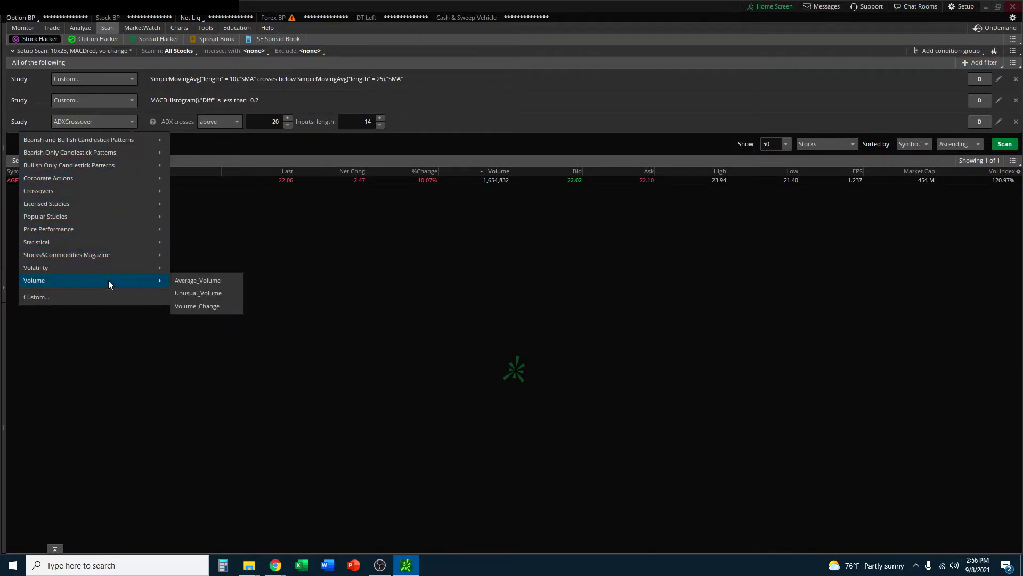
click(206, 306)
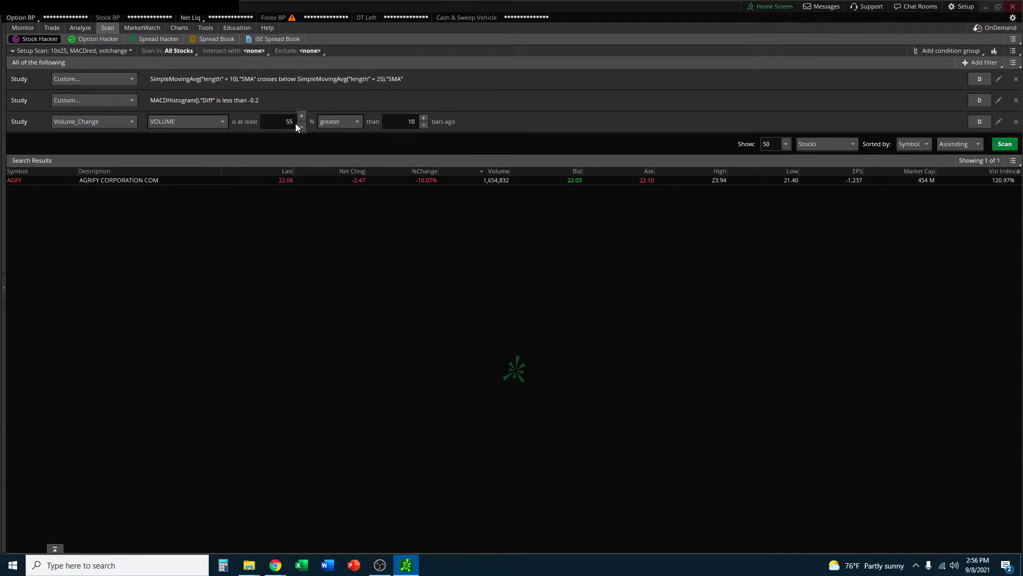
double_click(416, 123)
click(794, 116)
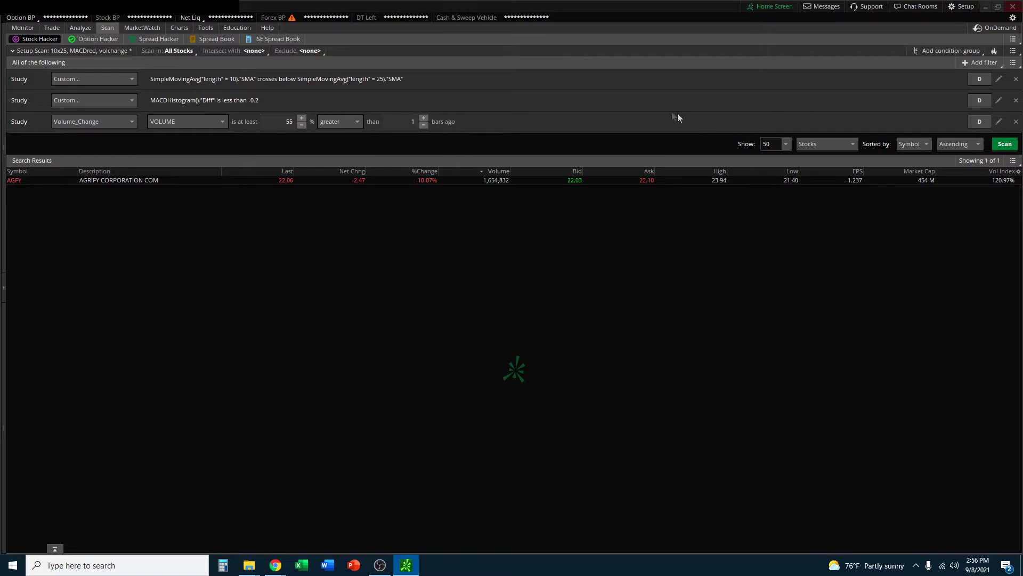
click(180, 28)
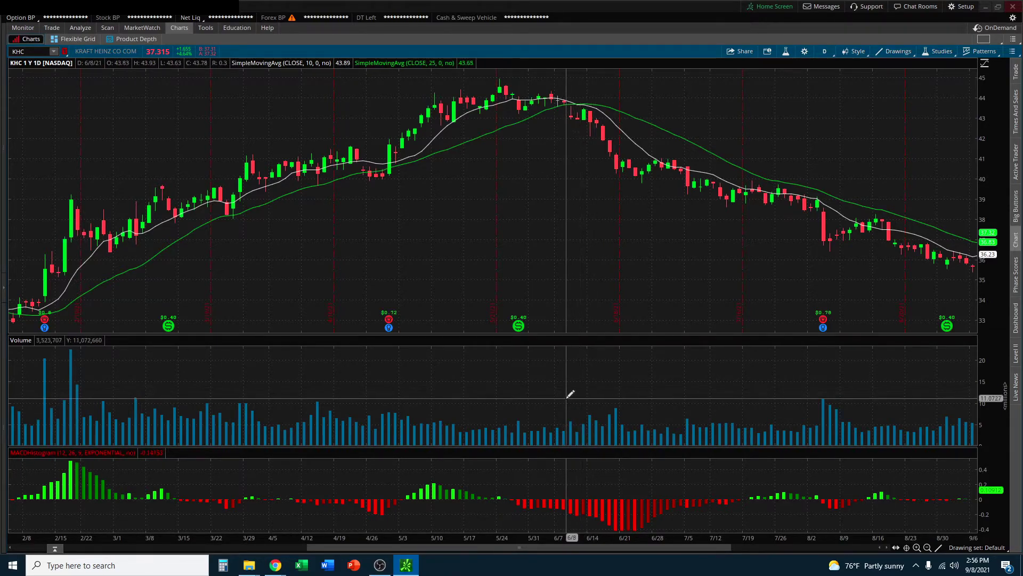
Add a Stock filter on Volume from 100,000 to 200,000,000 and rerun the scan.
click(106, 31)
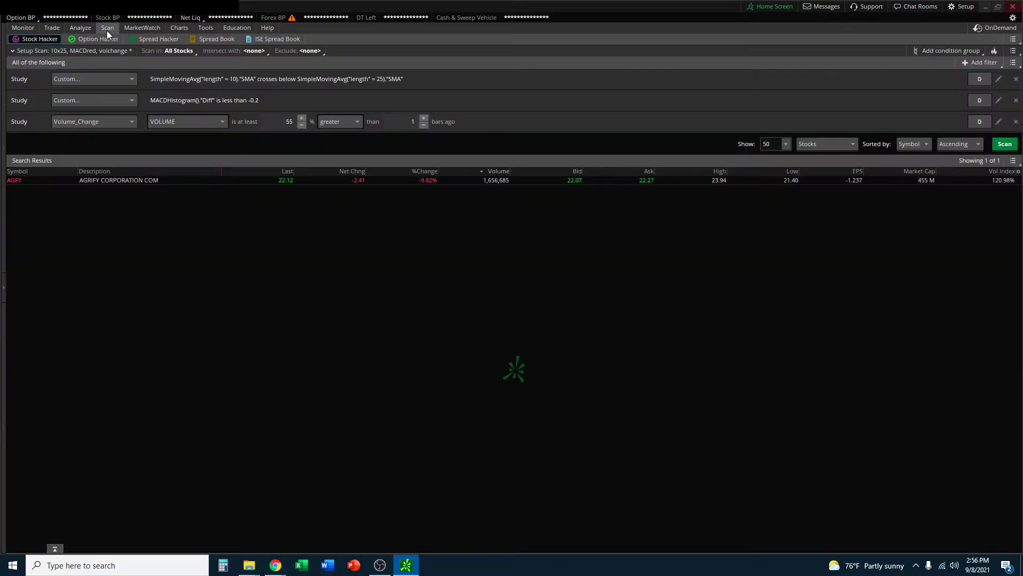
click(972, 60)
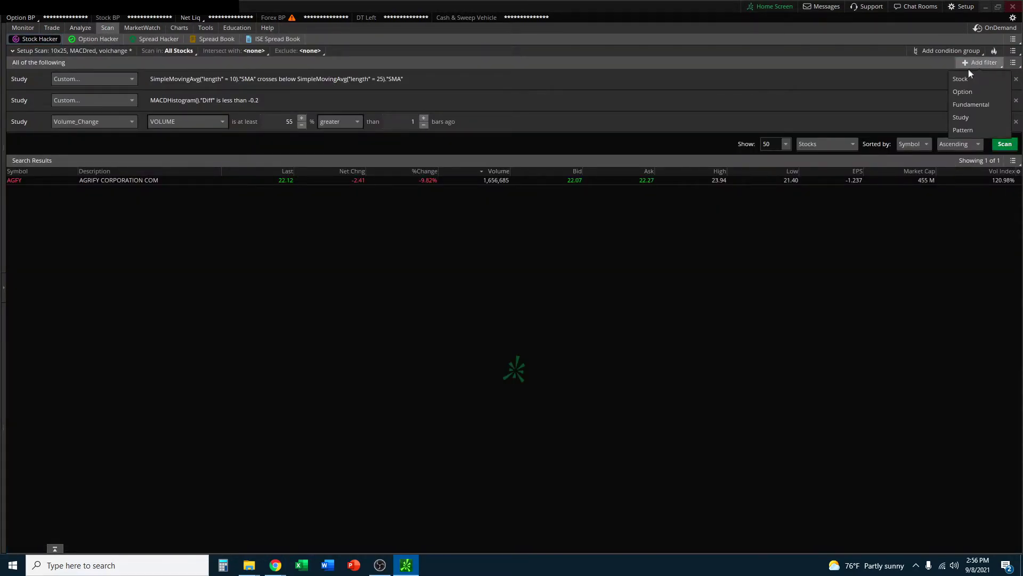
click(966, 79)
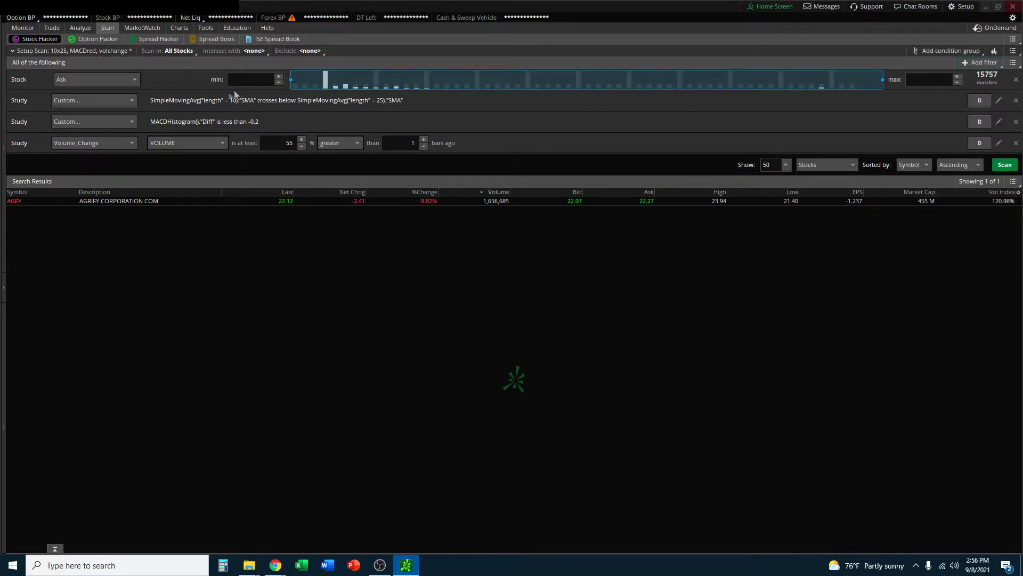
click(124, 78)
scroll(90, 149, down, 5)
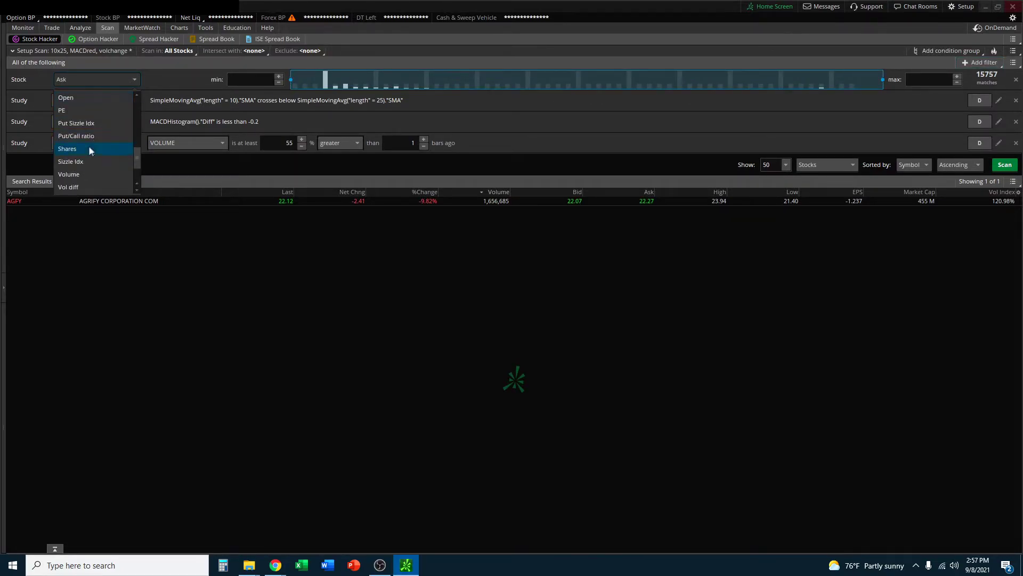
click(82, 175)
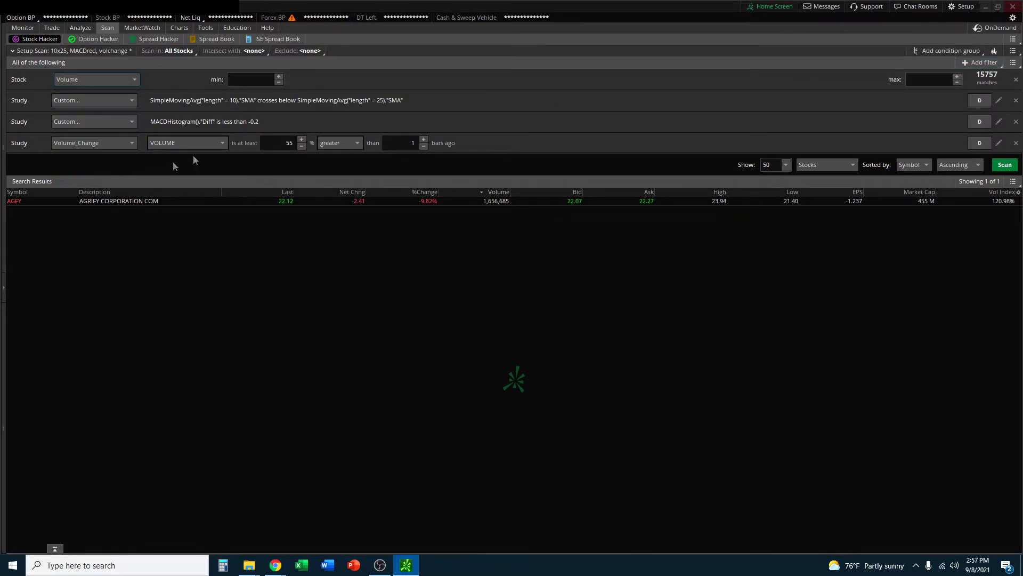
double_click(268, 80)
text(10000)
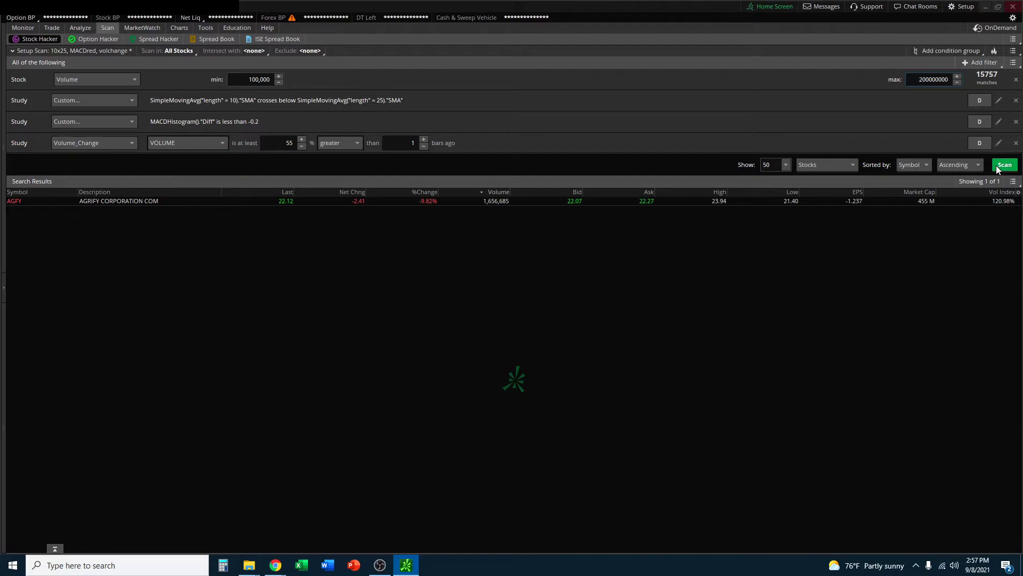
click(996, 165)
Load AGFY's daily chart to check its 10 SMA below 25 SMA and negative MACD.
click(178, 29)
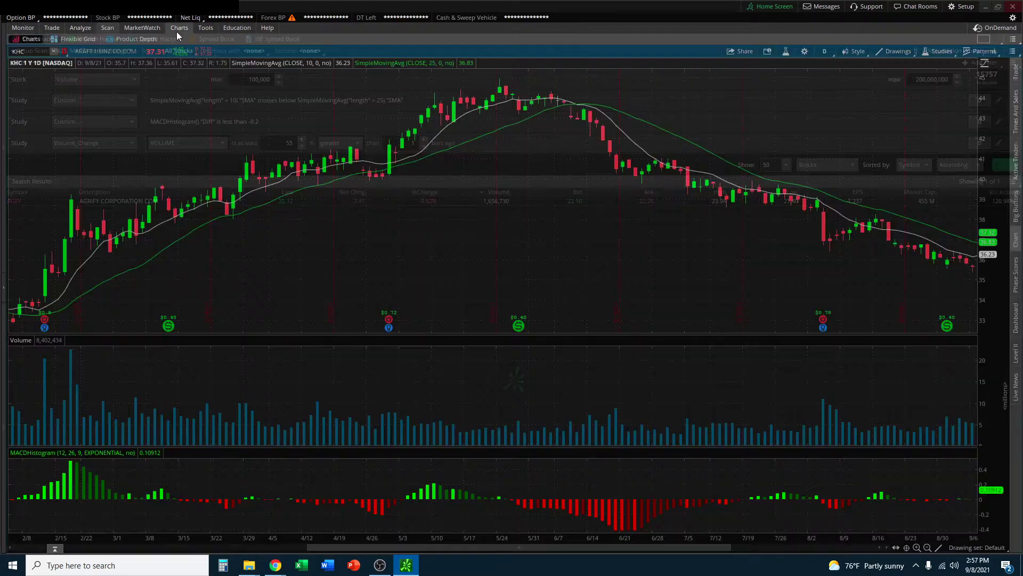
click(33, 51)
text(AGFY)
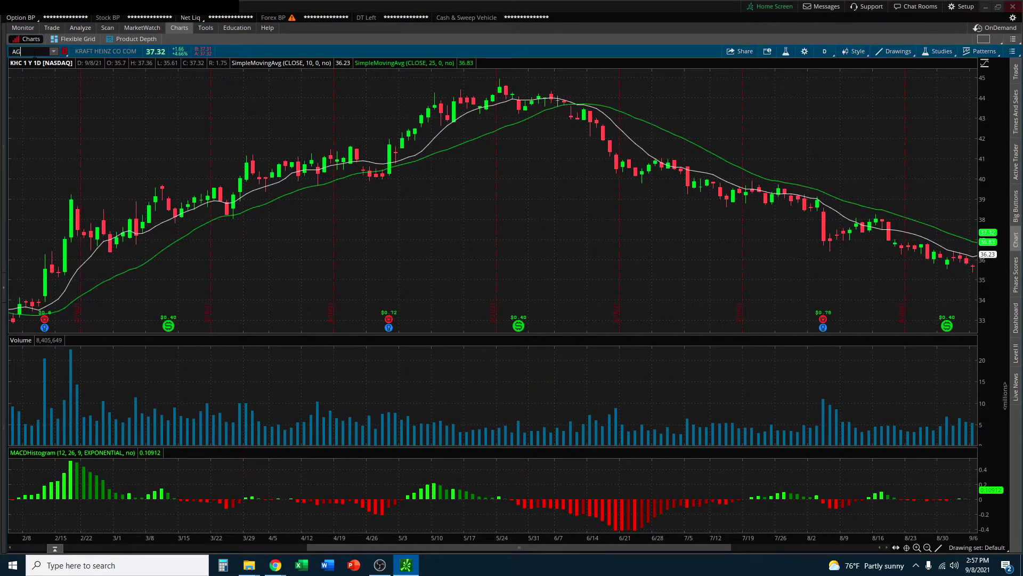
key(Return)
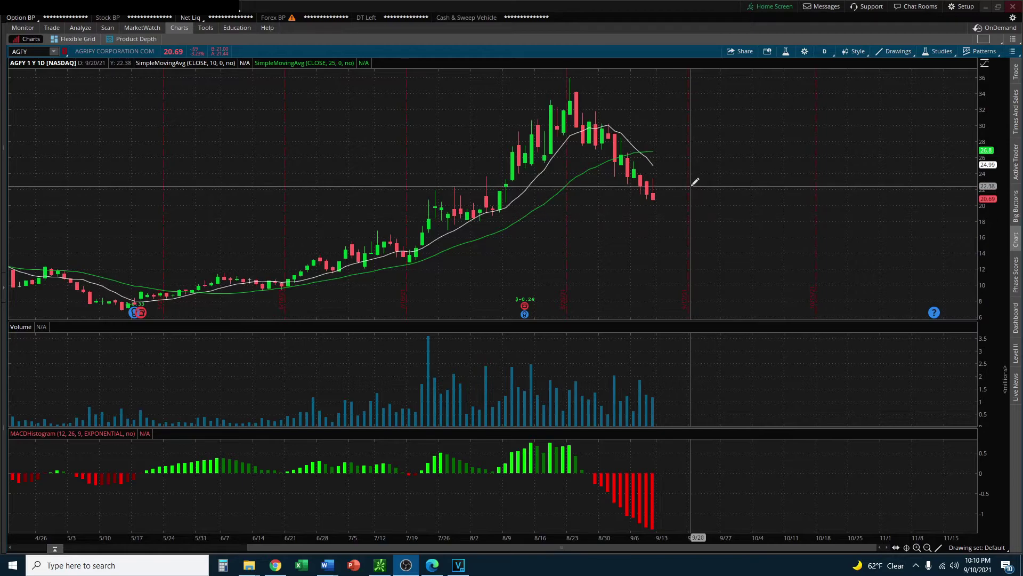
Measure AGFY's latest two bars with a trendline, showing a drop of about 10.15%.
click(657, 181)
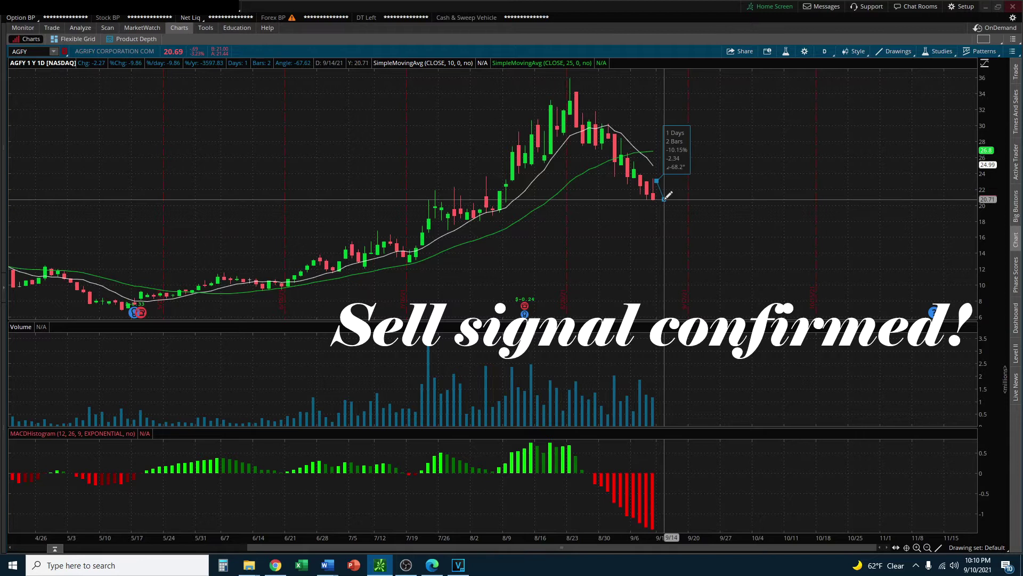